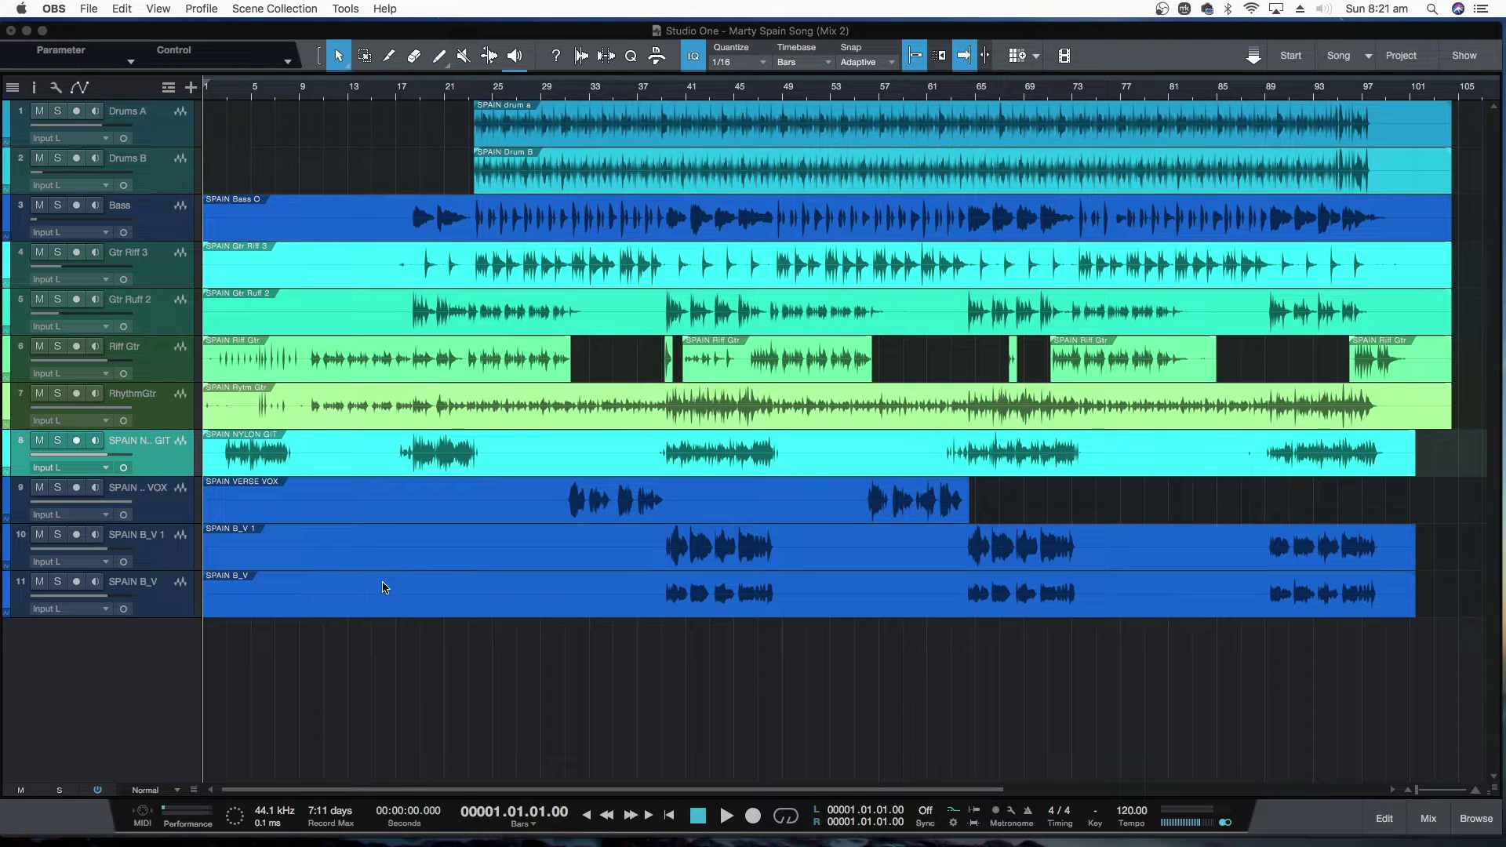
- Select track 9, SPAIN VERSE VOX, as the first vocal track
click(180, 506)
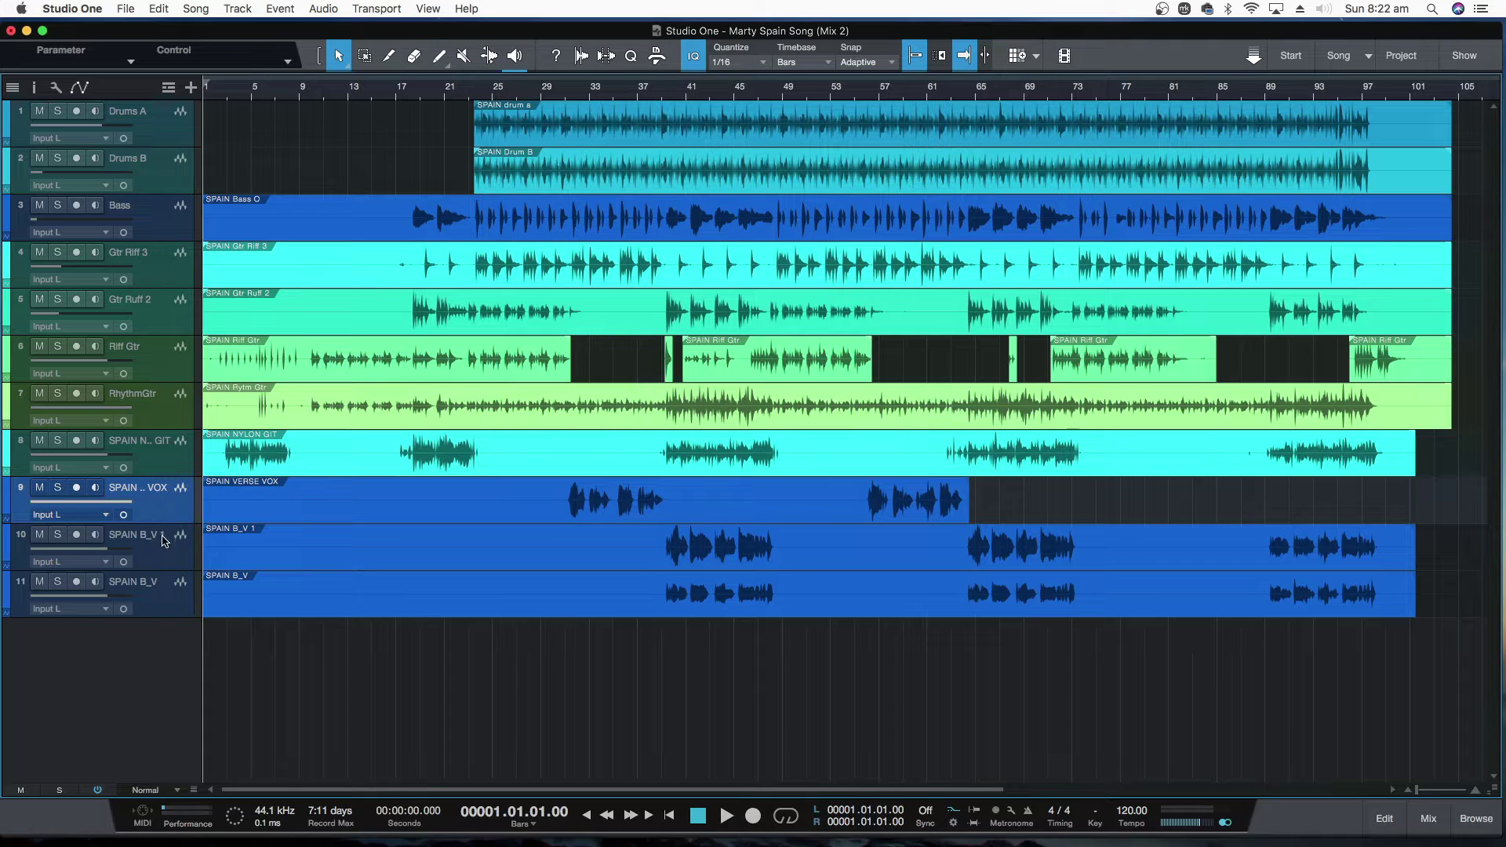
- Select SPAIN VERSE VOX, SPAIN B_V 1 and SPAIN B_V together and pack them into a folder track
shift+click(168, 549)
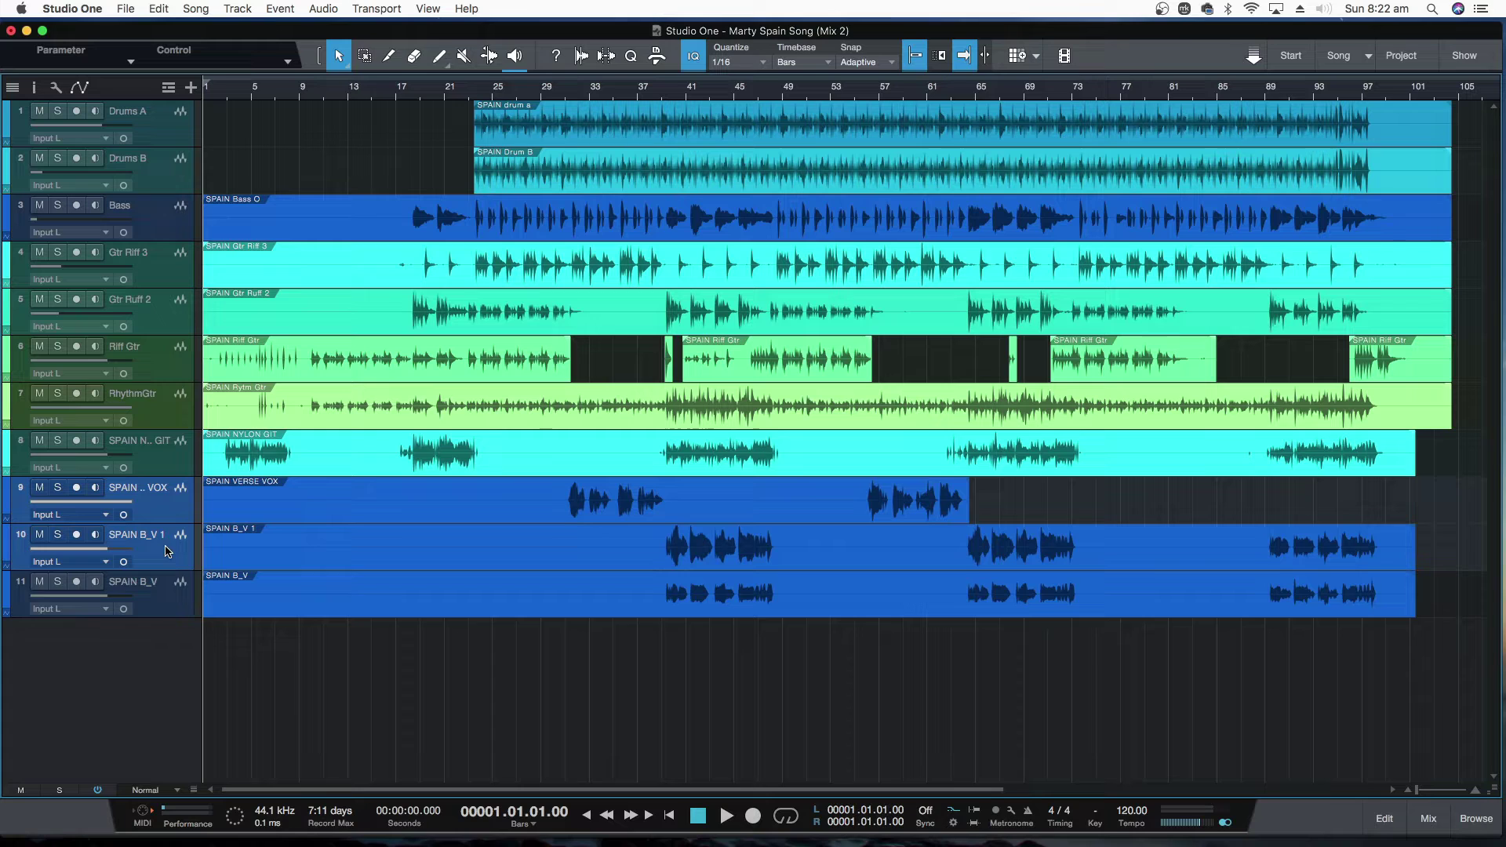
shift+click(175, 603)
shift+click(171, 555)
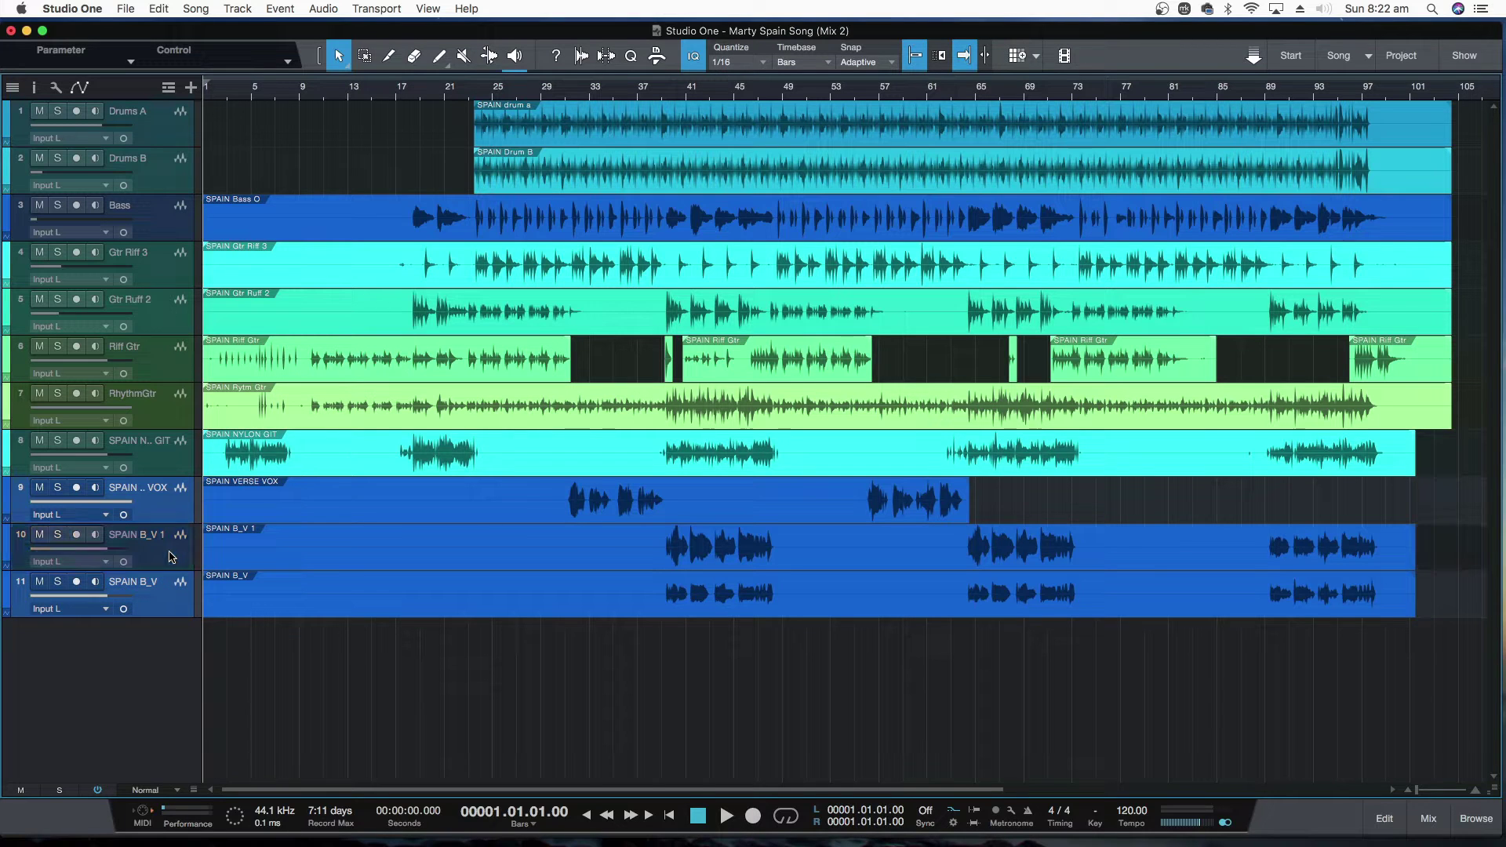
shift+click(174, 600)
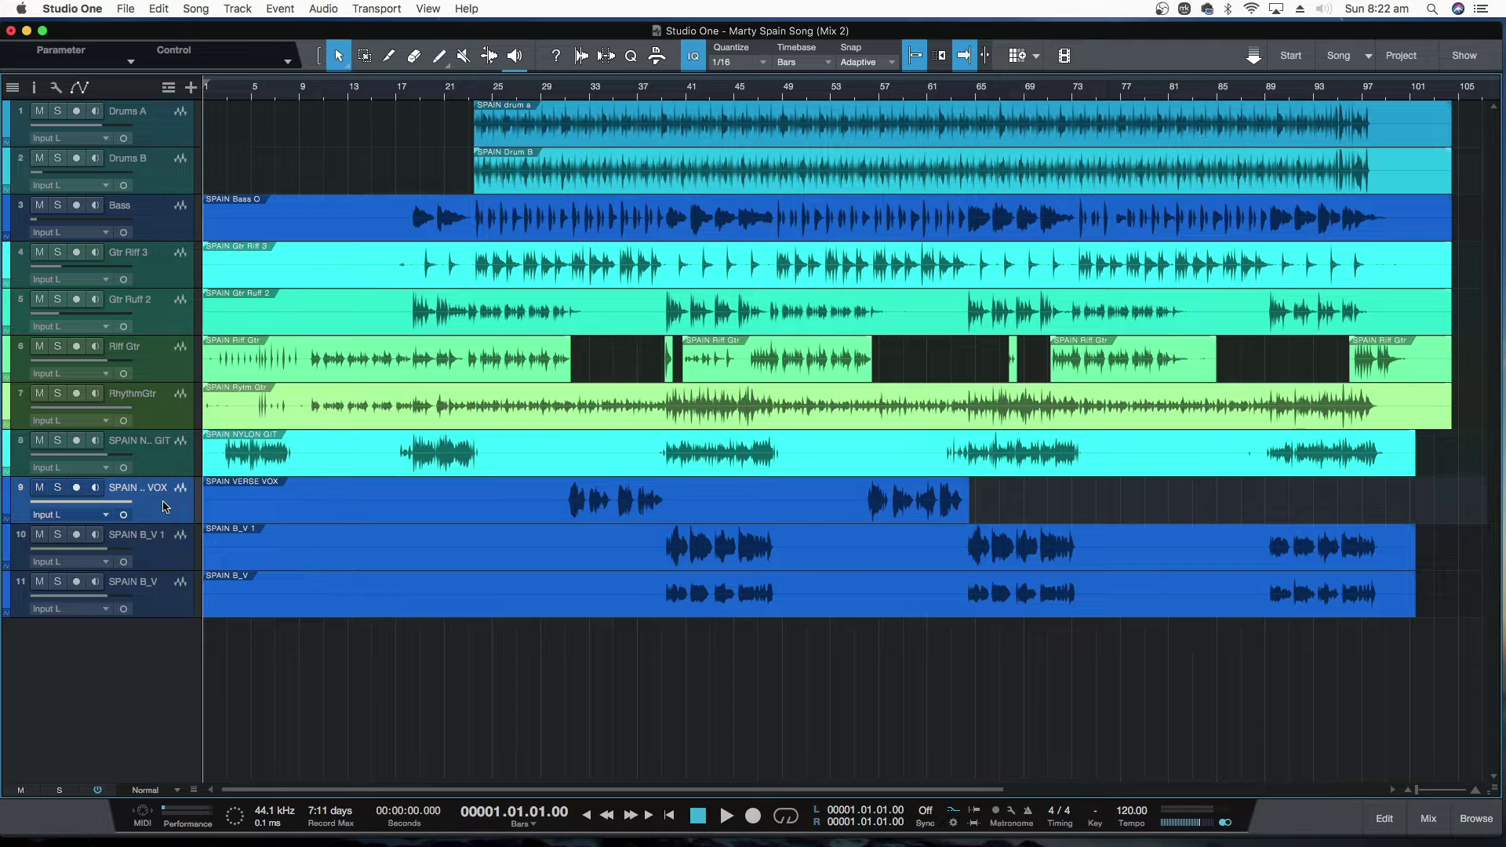
shift+click(167, 602)
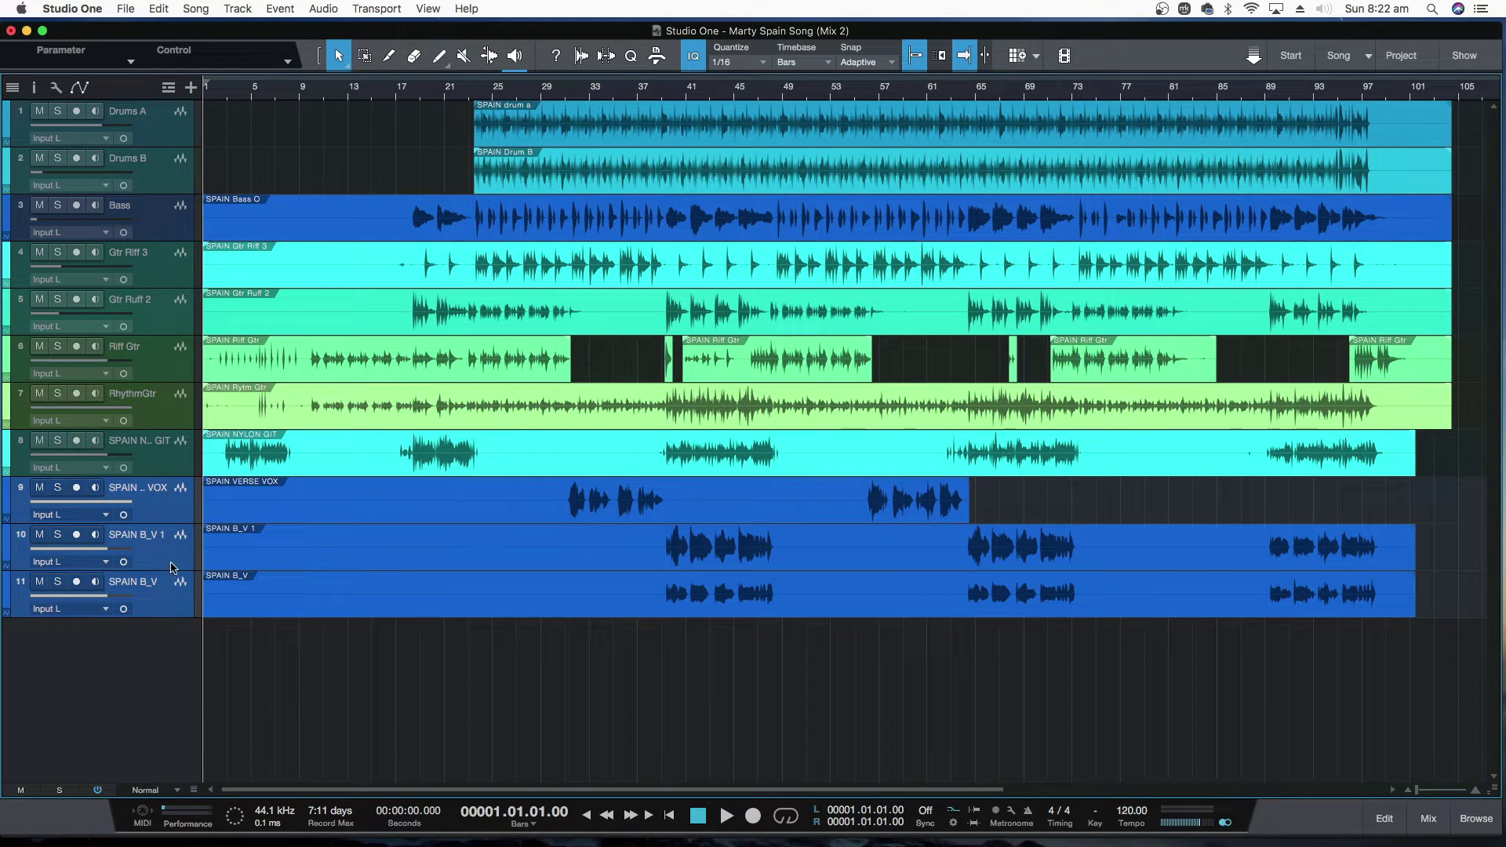
right_click(152, 509)
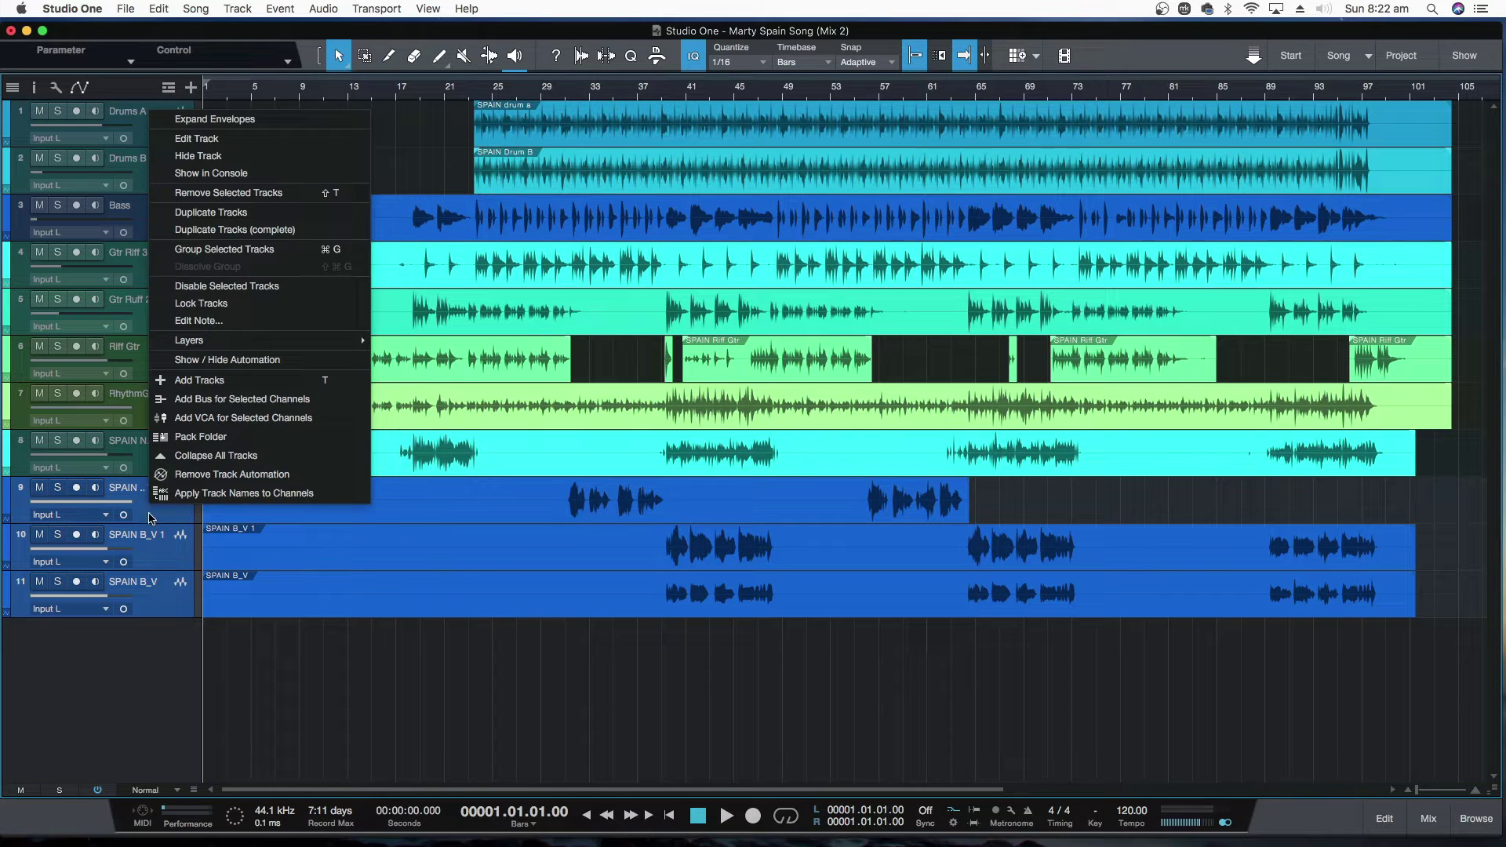
click(201, 441)
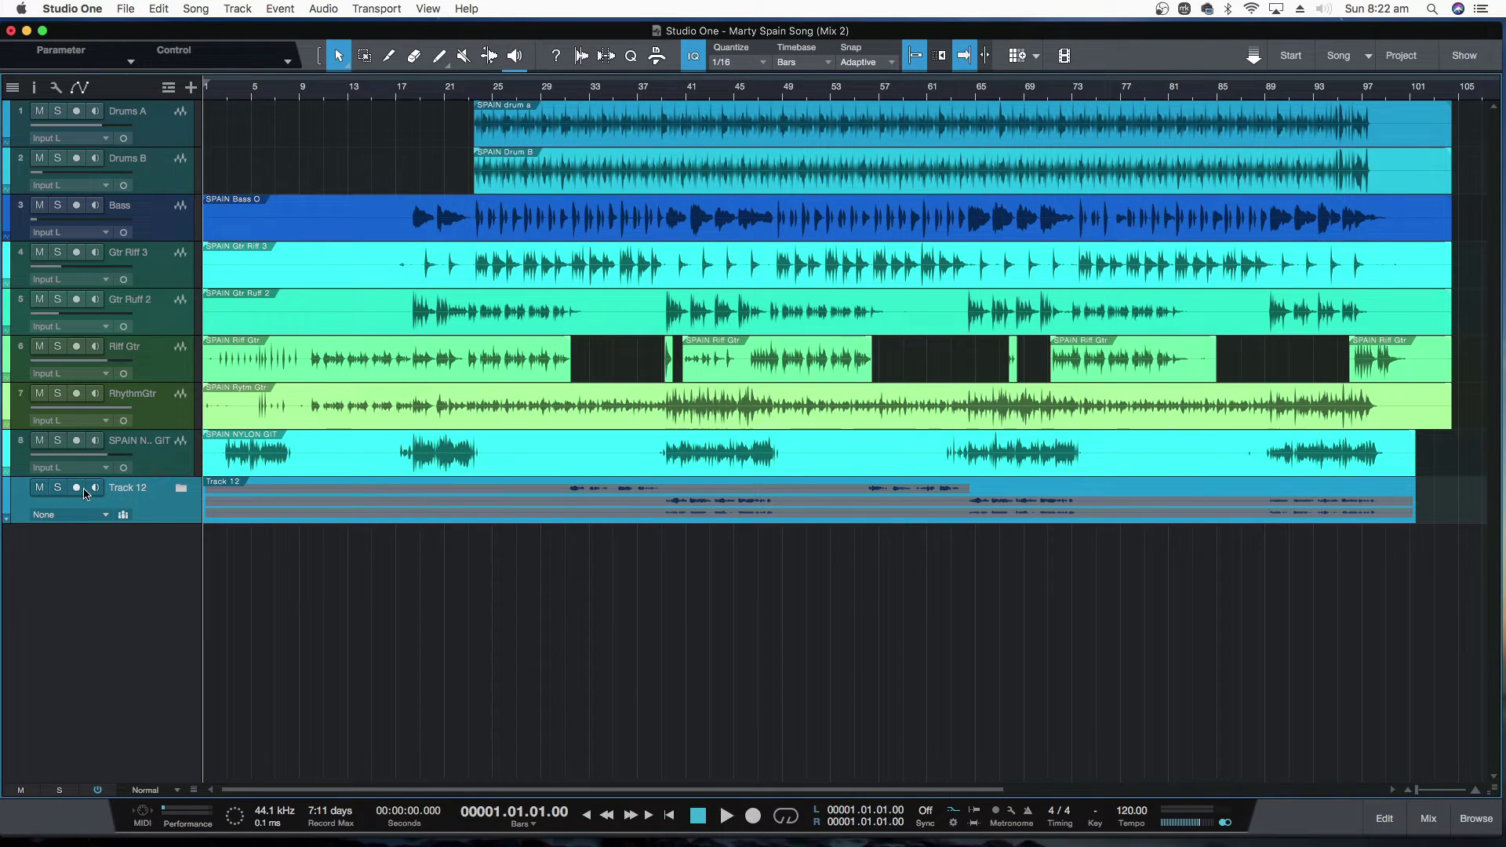
- Rename the new folder track to 'Vocals' and colour it dark blue
double_click(148, 491)
text(V)
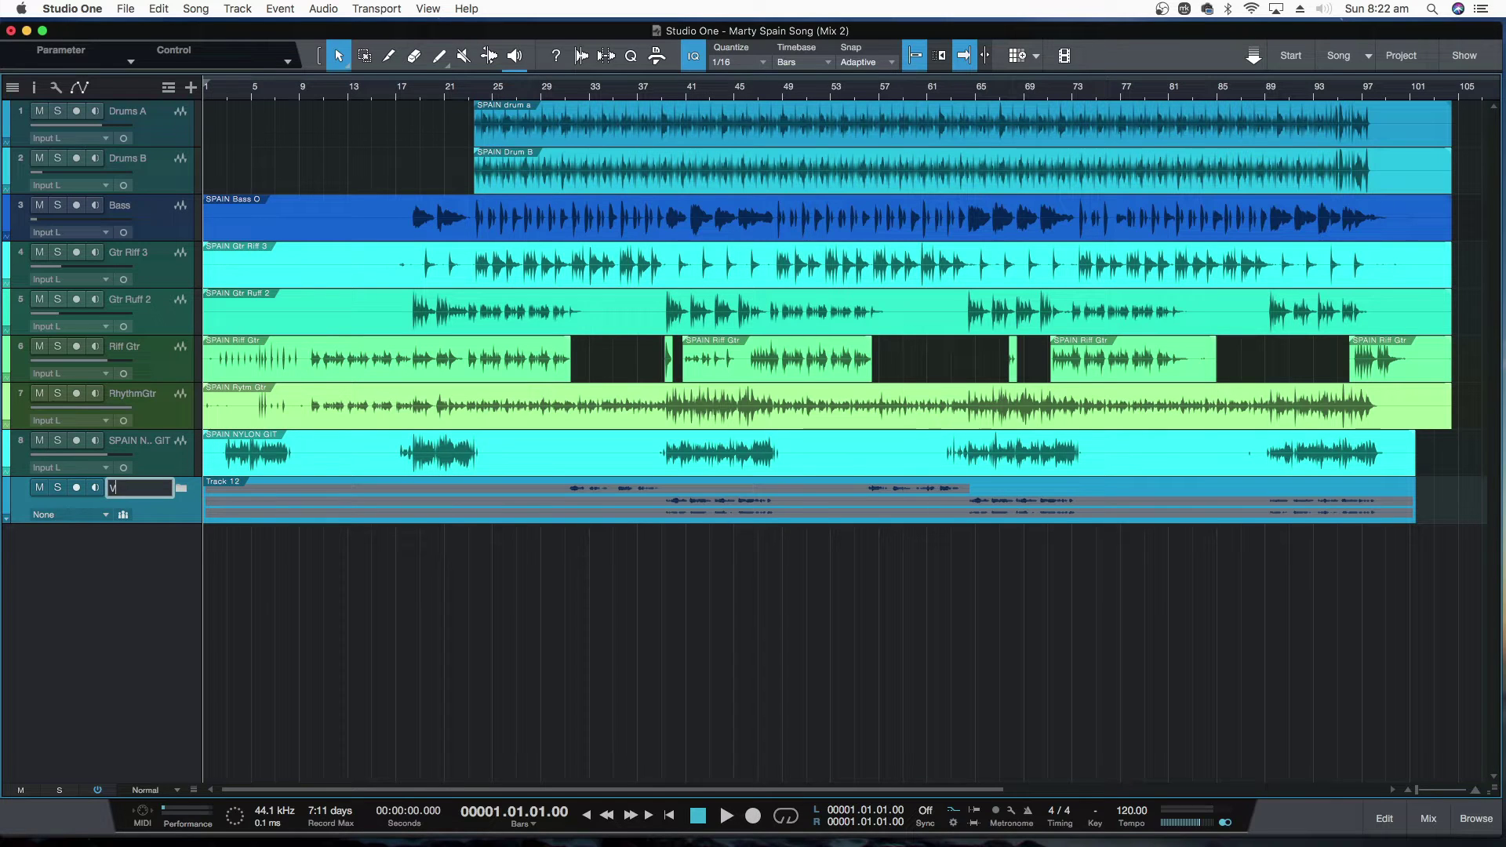
text(ocals)
key(Return)
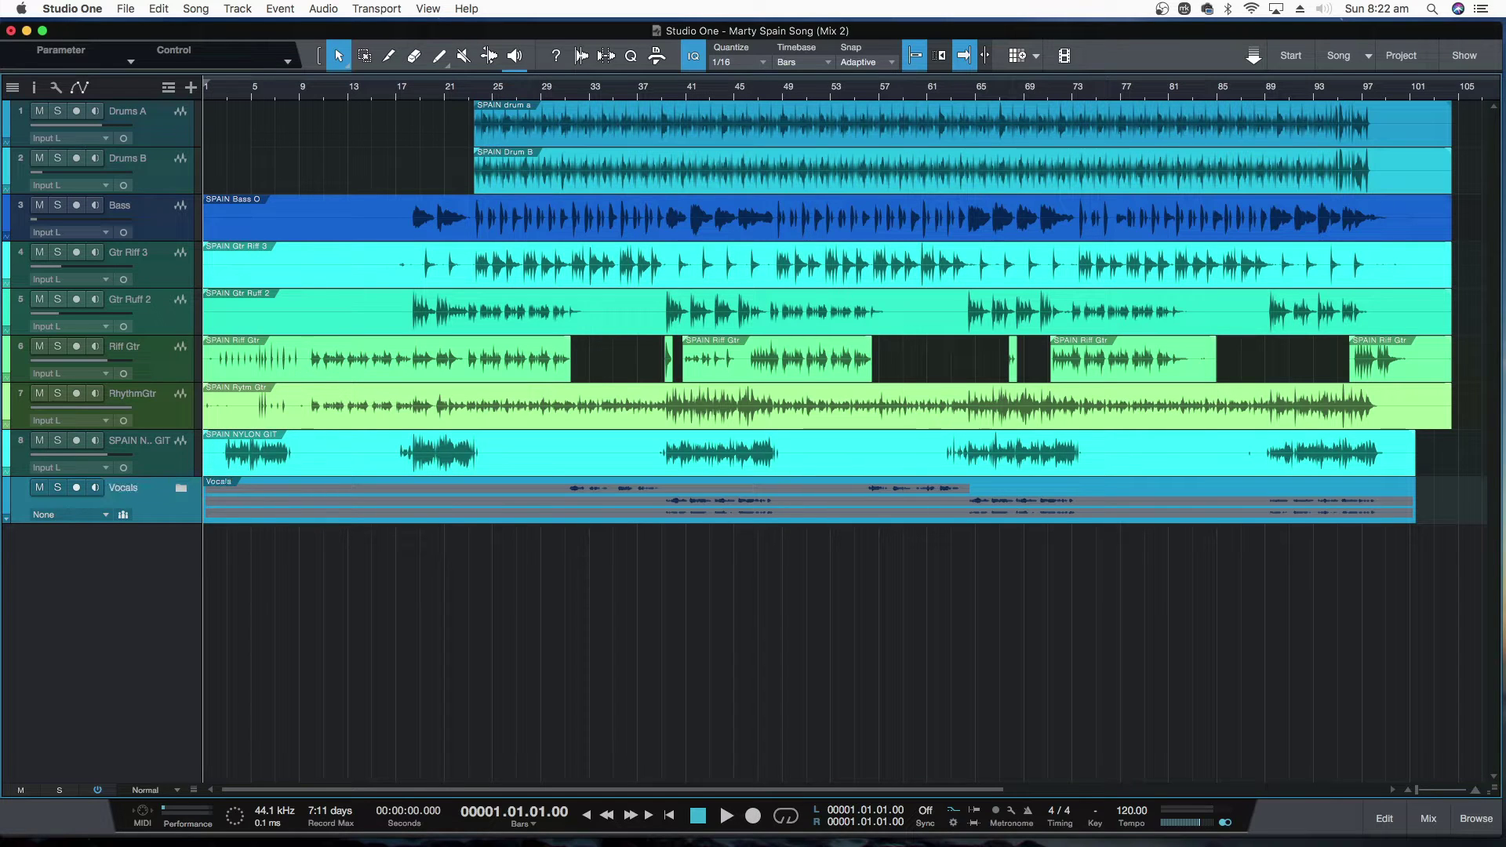
click(5, 501)
click(23, 506)
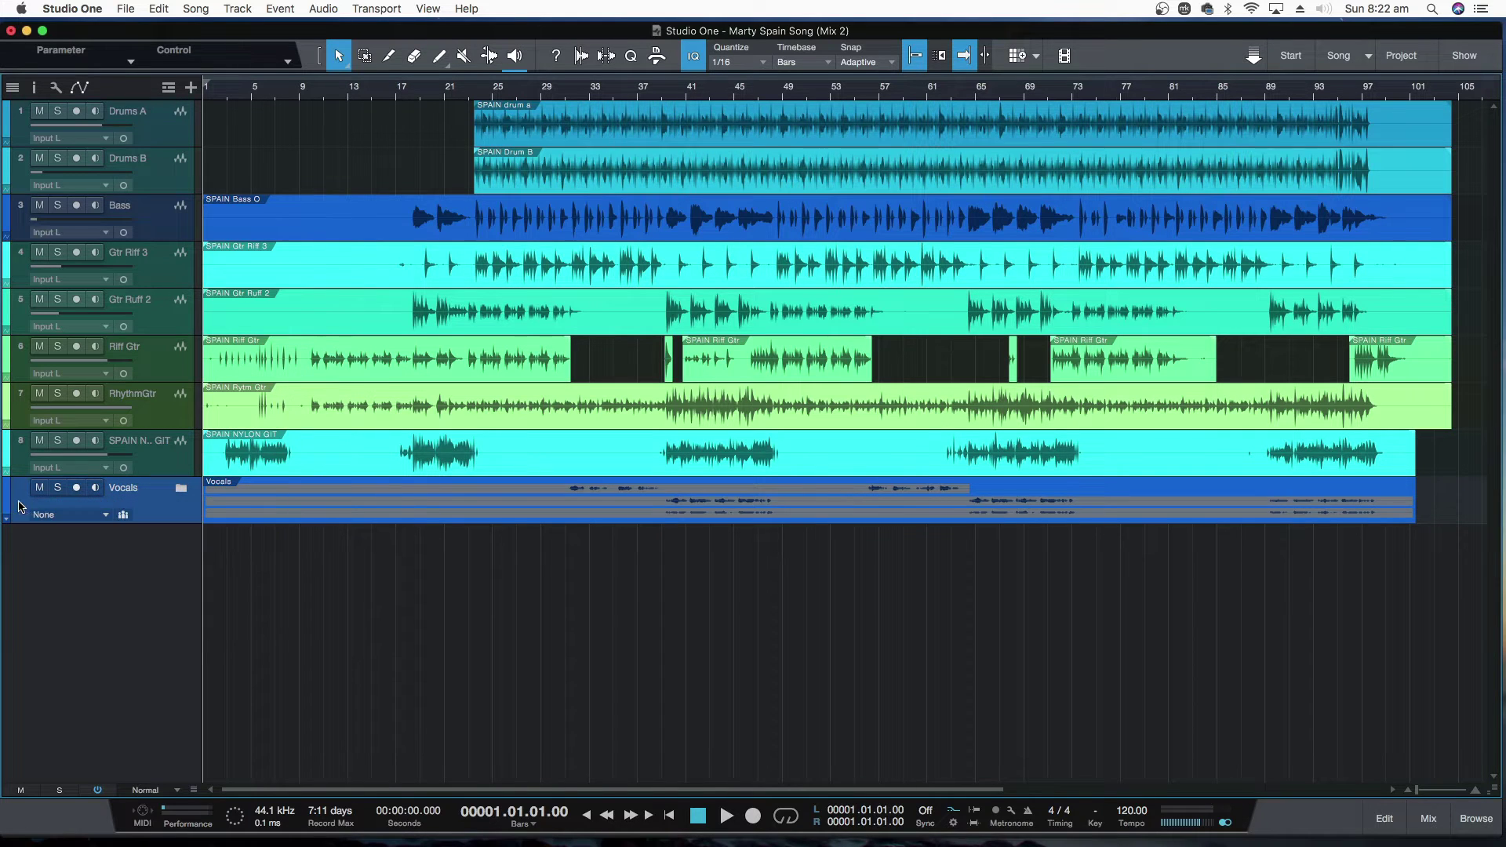
- Toggle the Vocals folder open and closed, leaving it collapsed
click(181, 490)
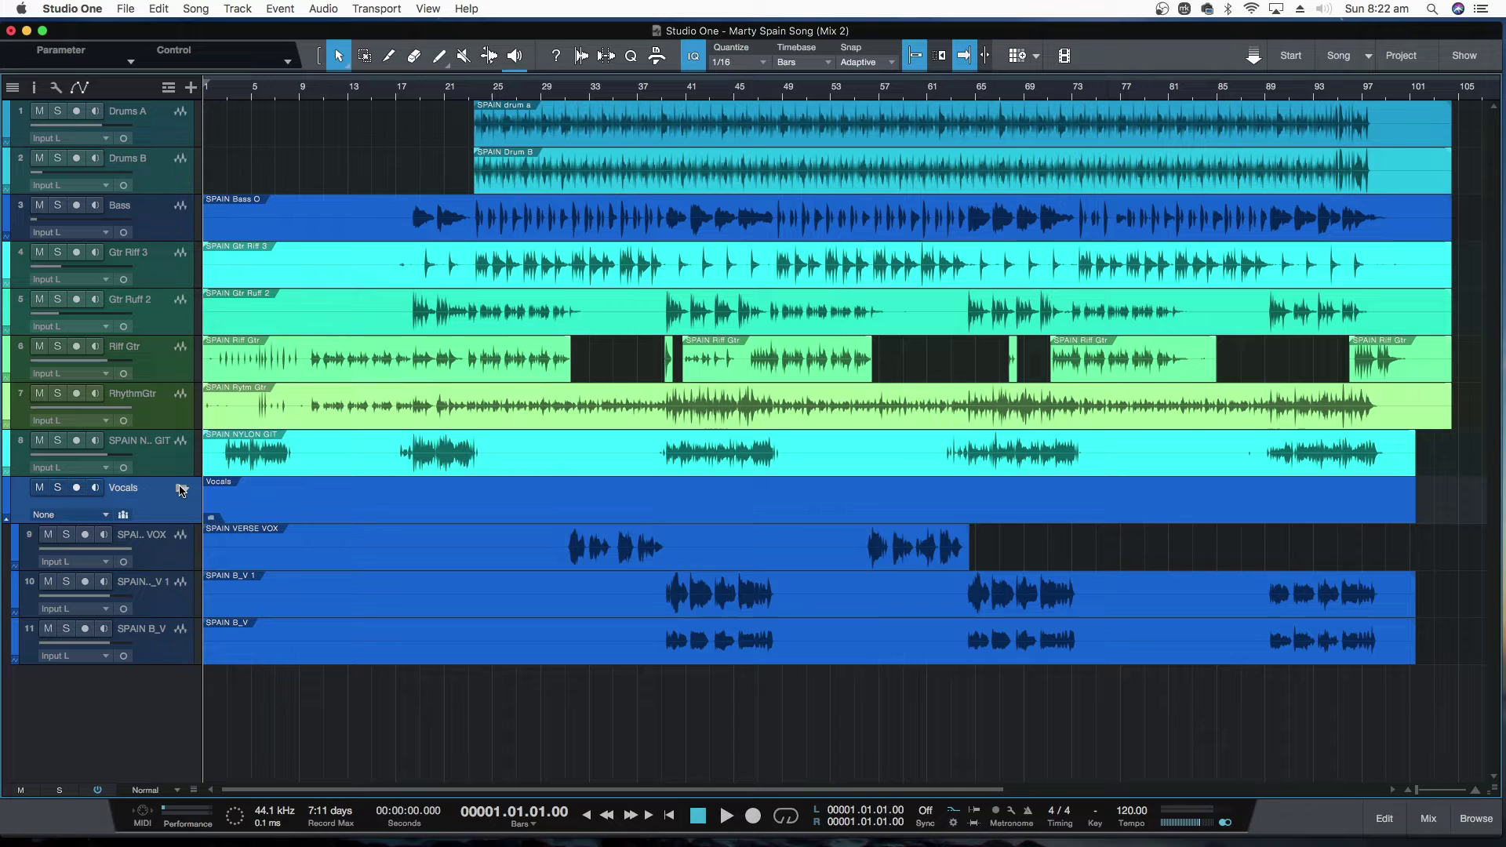
click(181, 489)
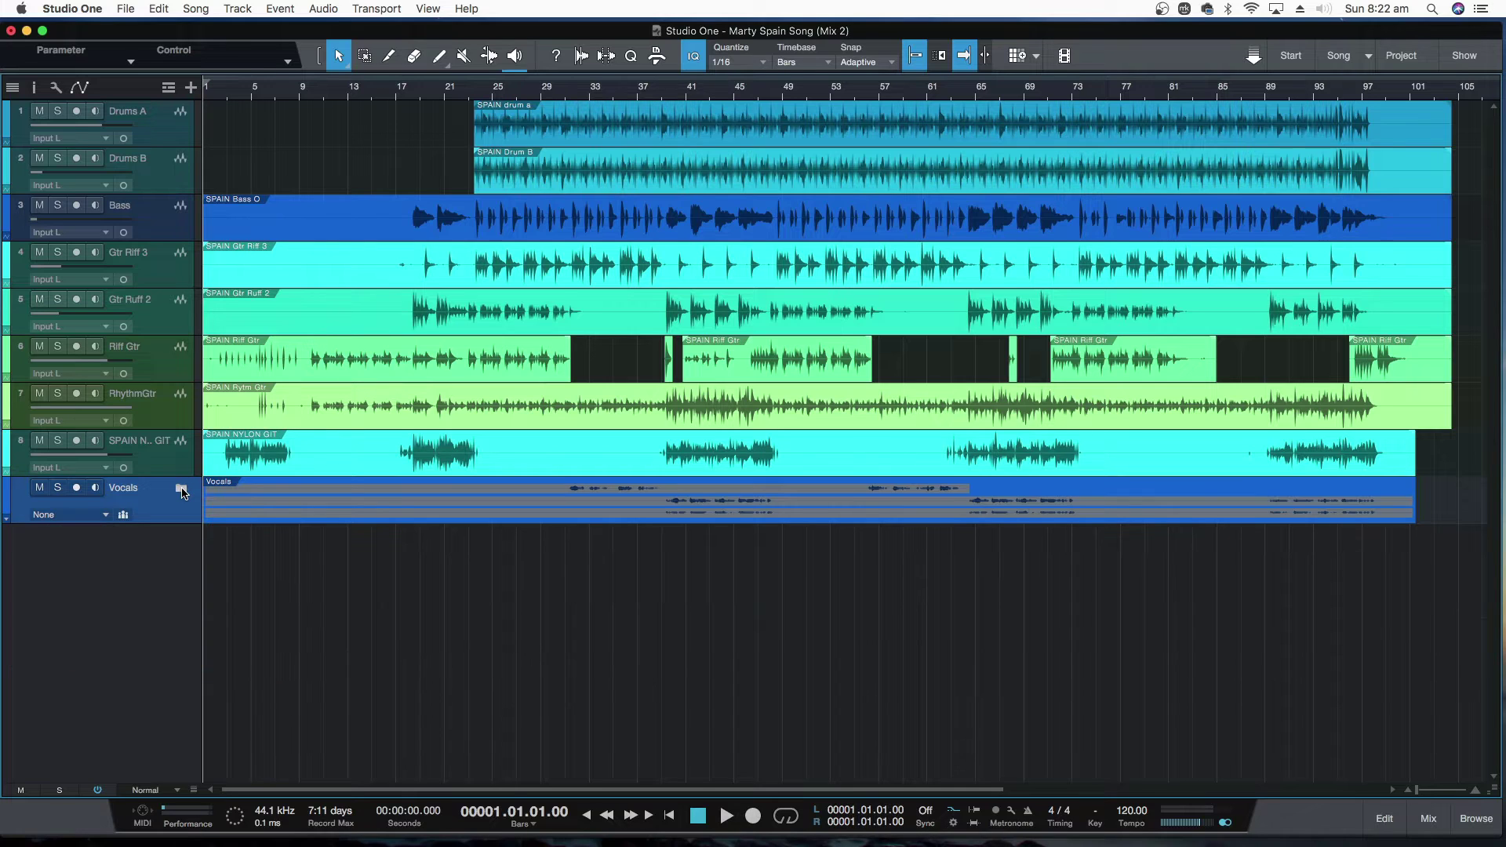
click(181, 490)
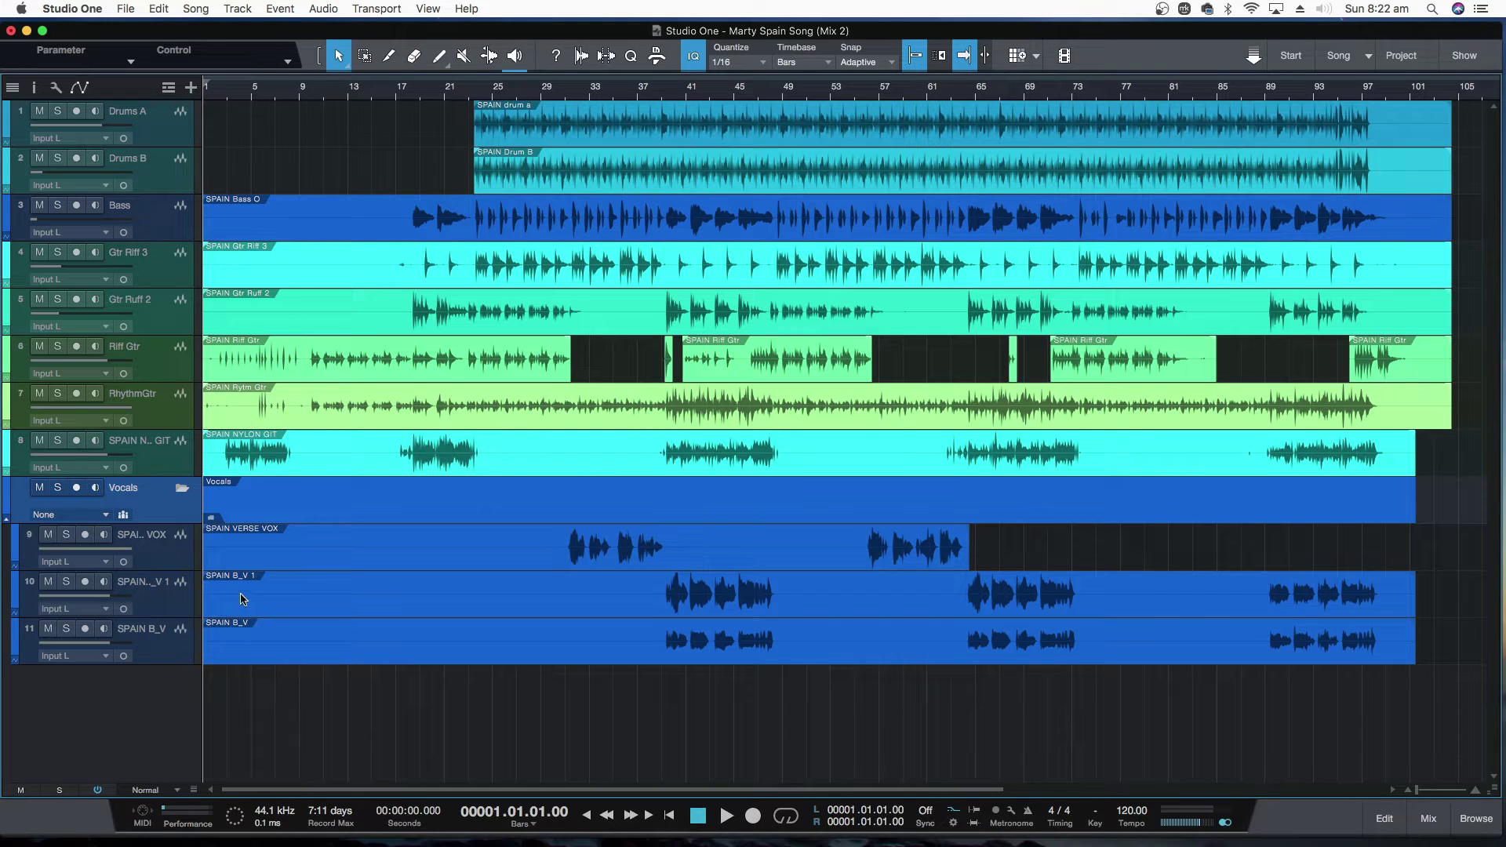
click(183, 488)
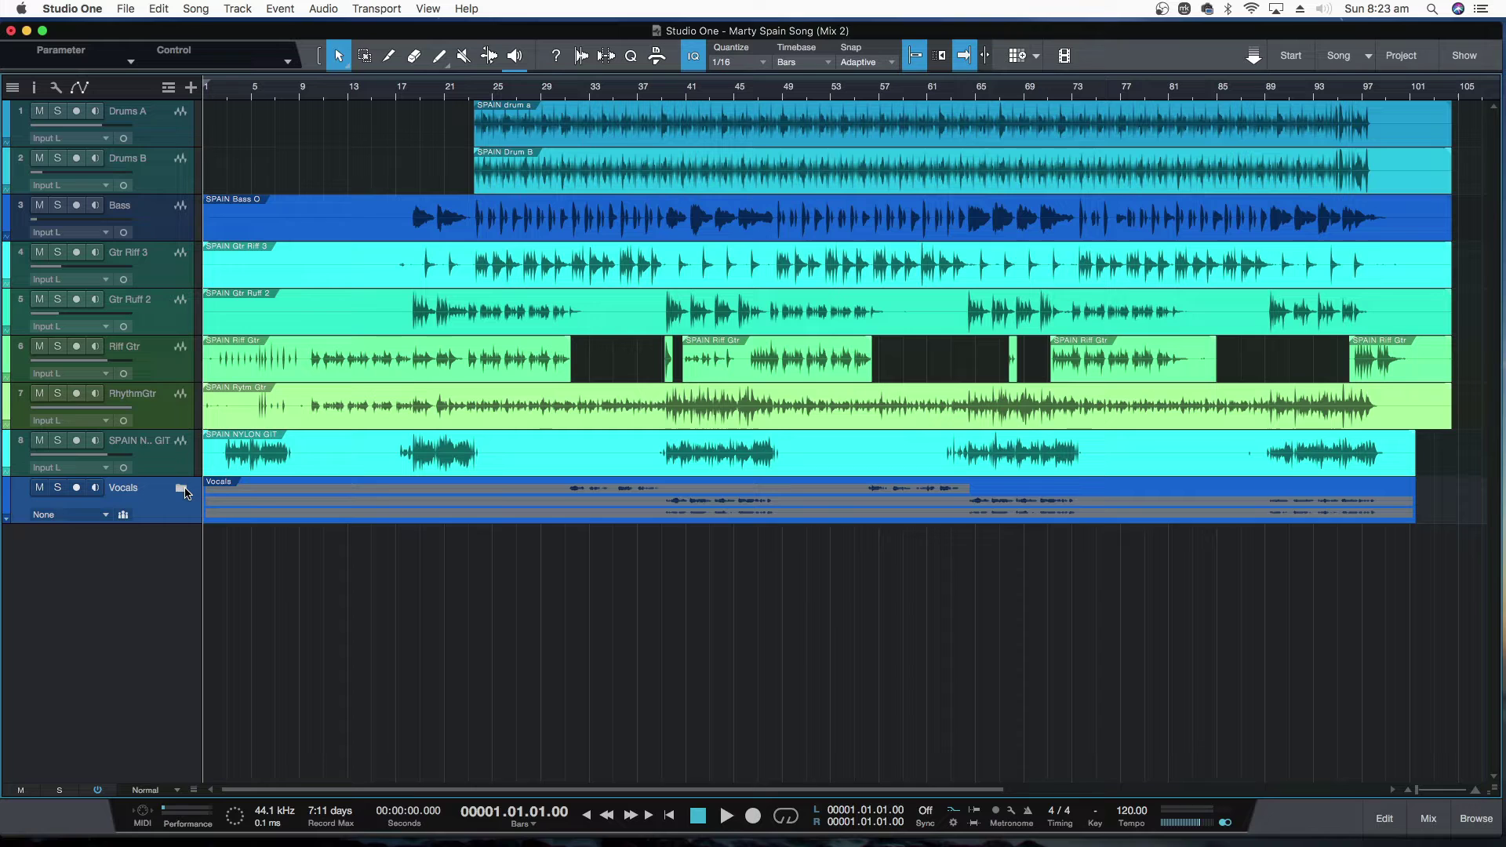
click(183, 489)
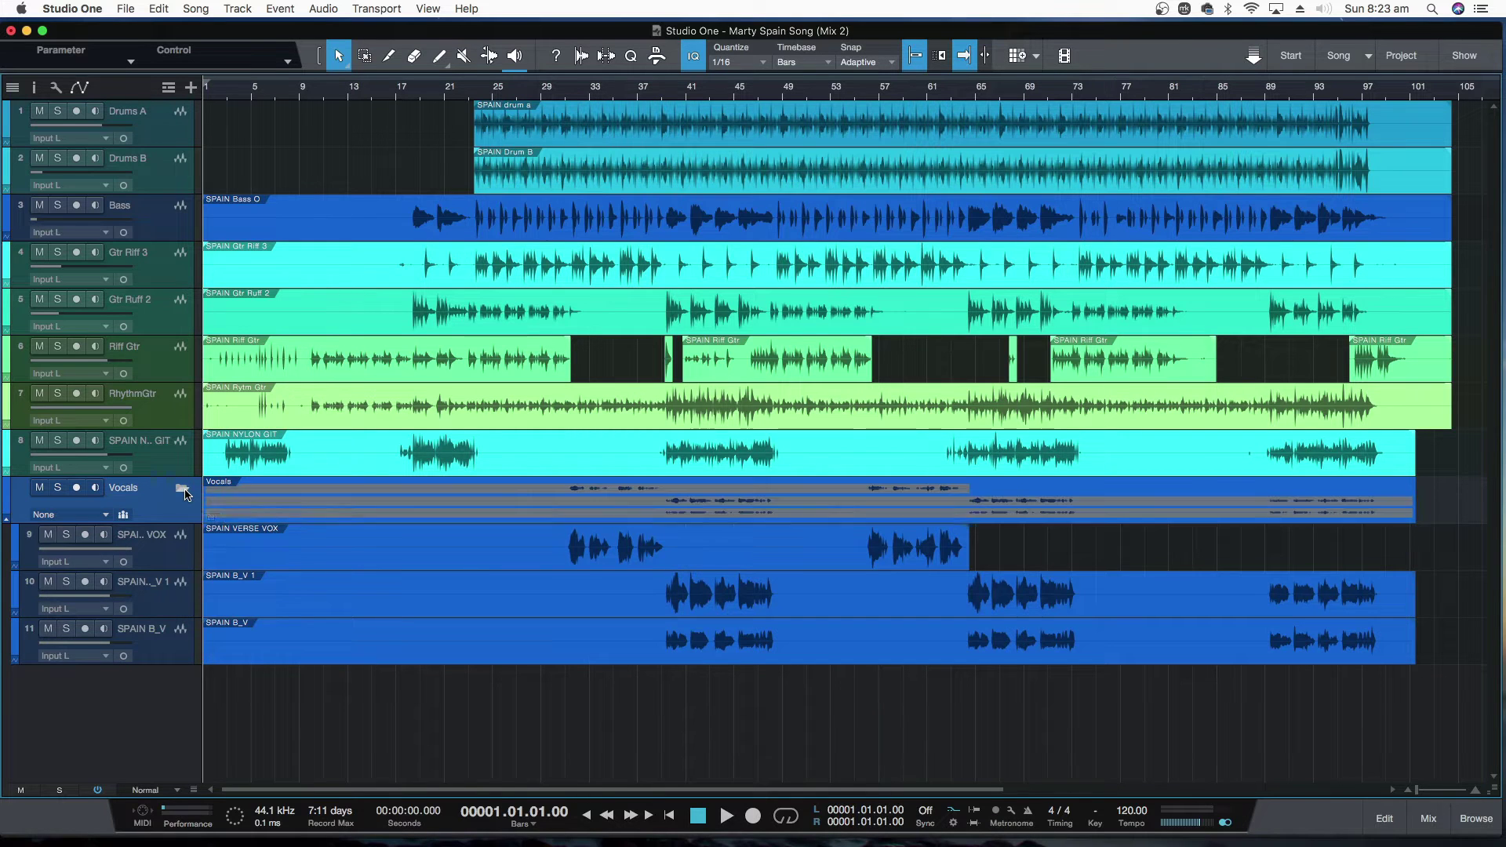
click(184, 489)
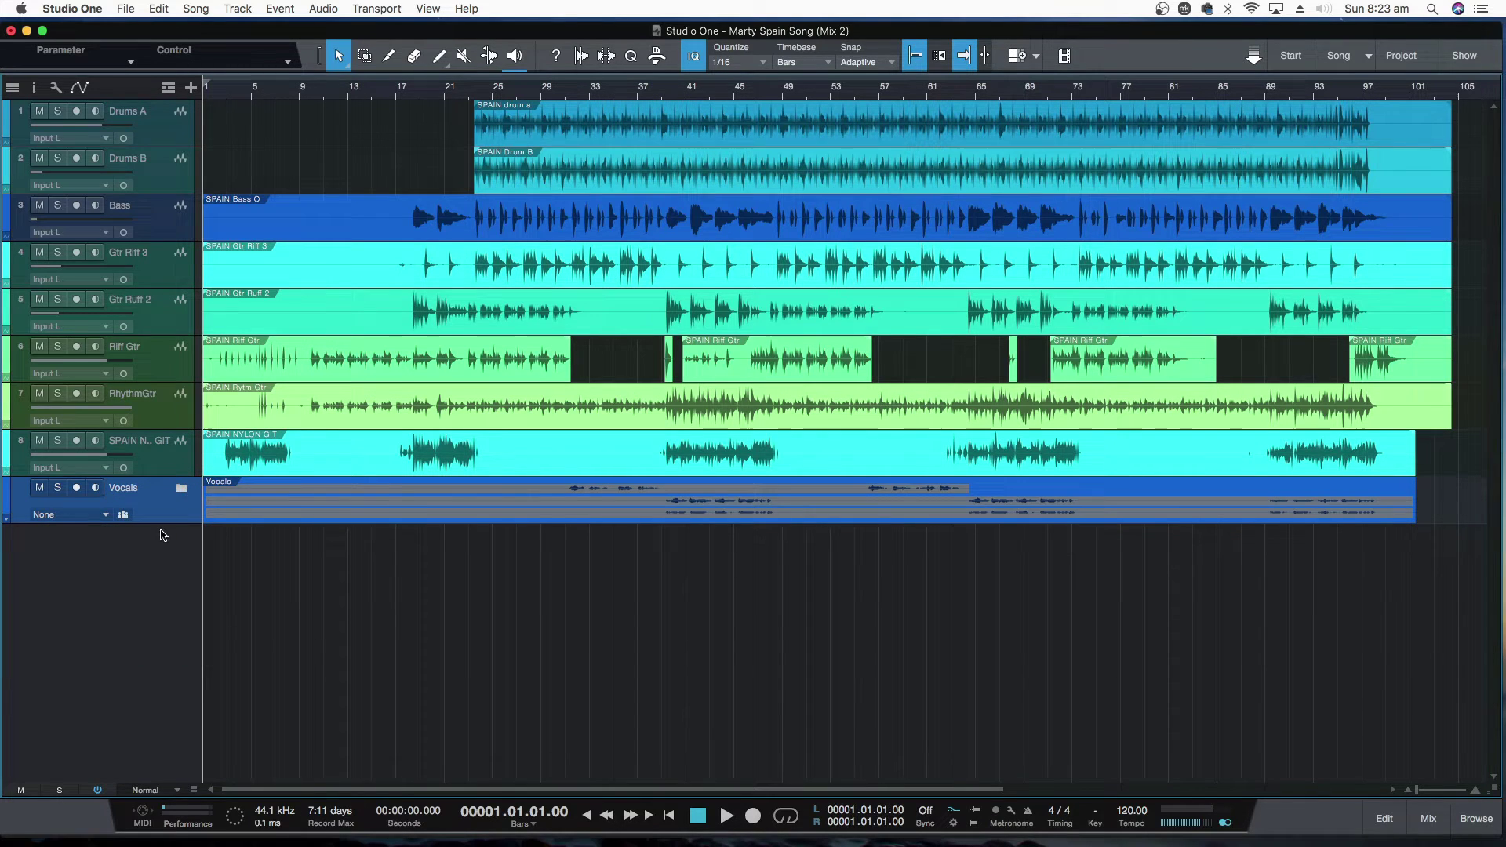
- Hide the Vocals folder track, then re-enable the three vocal channels in the F3 mixer's channel list
right_click(150, 506)
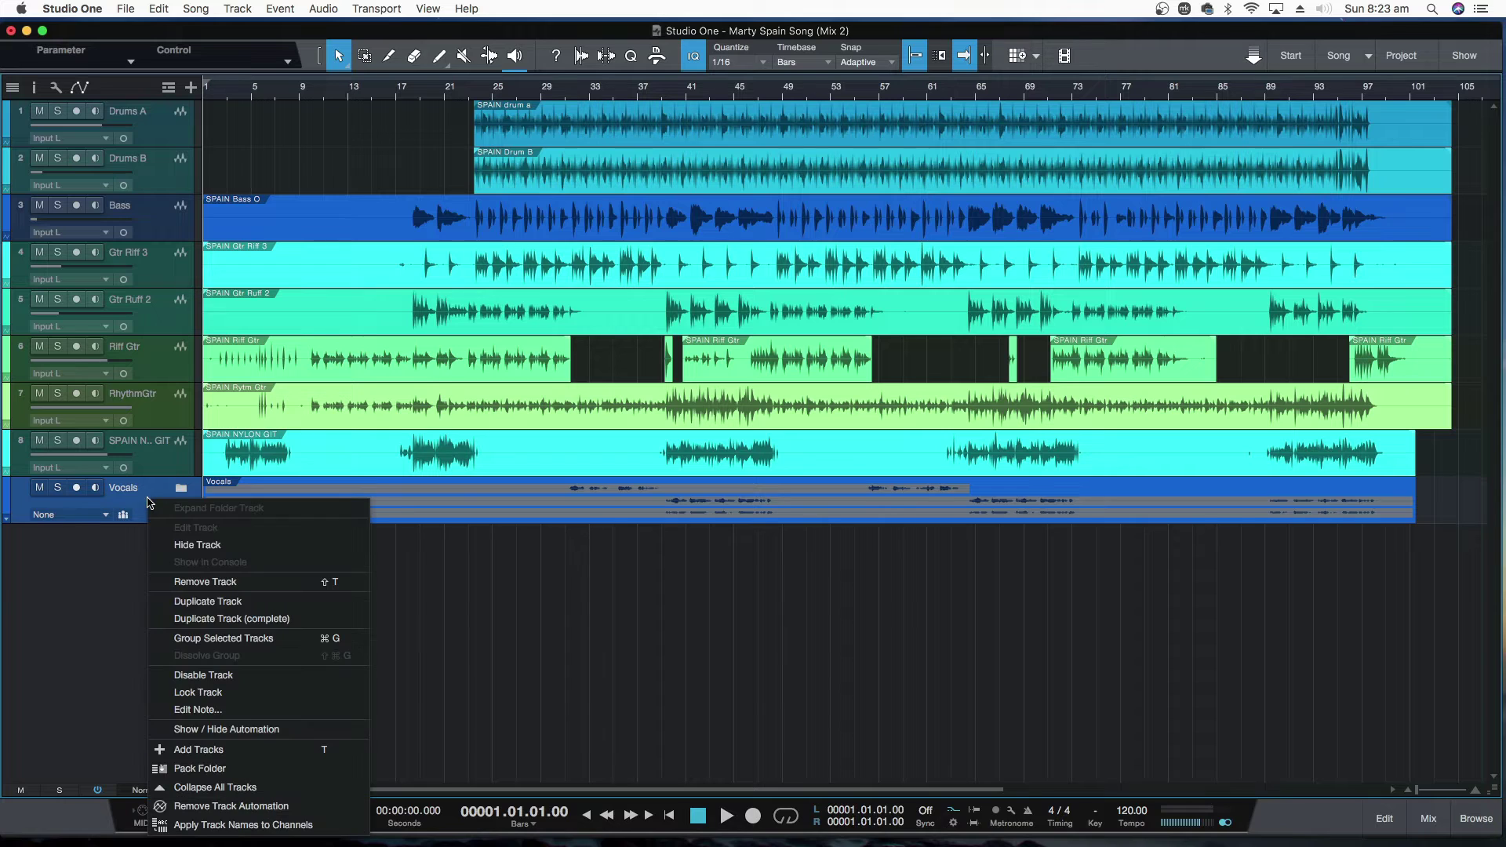
click(197, 547)
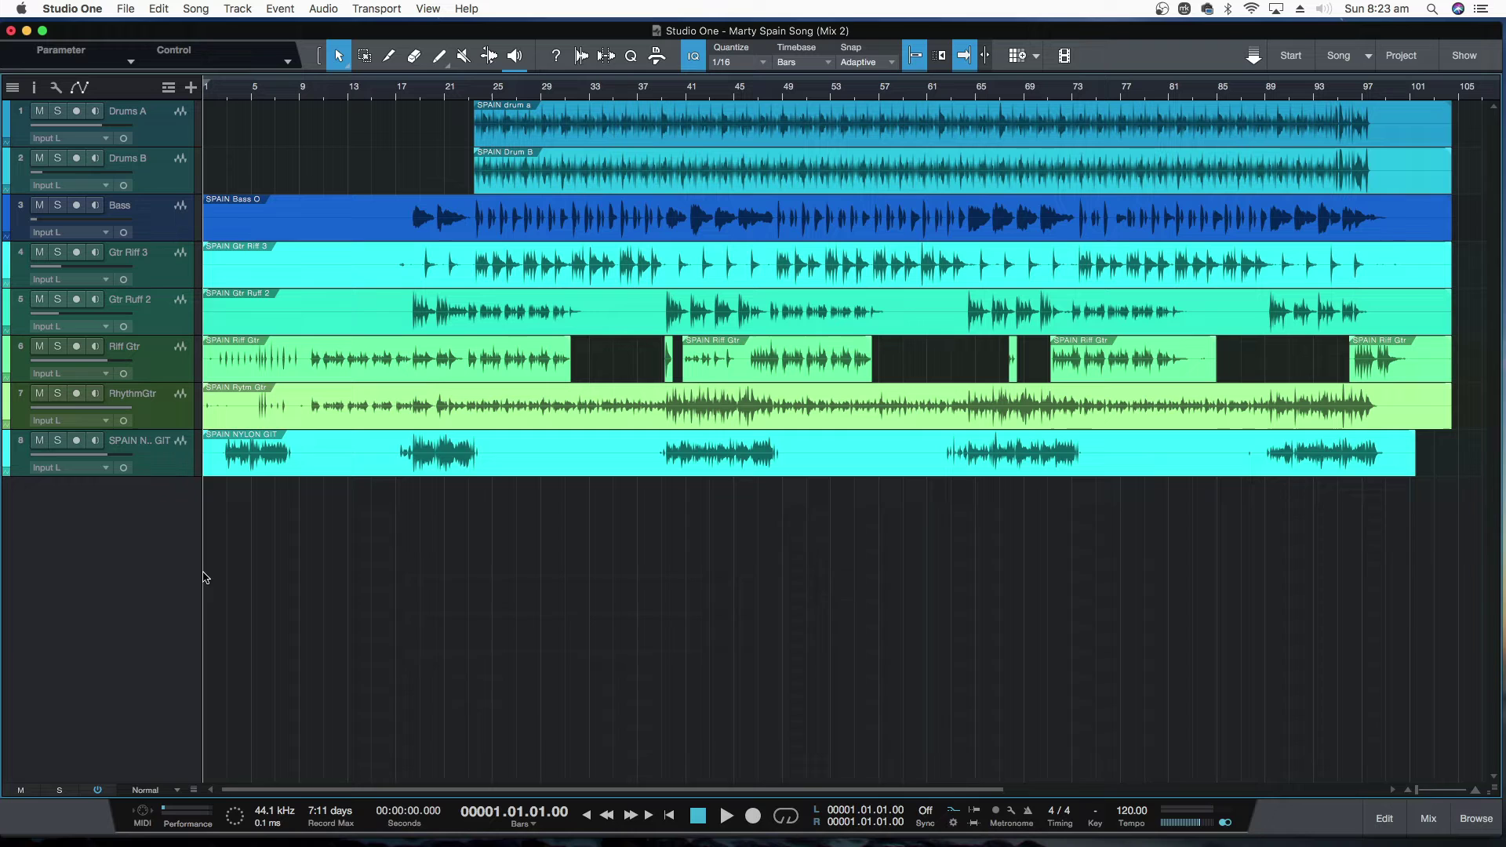
key(F3)
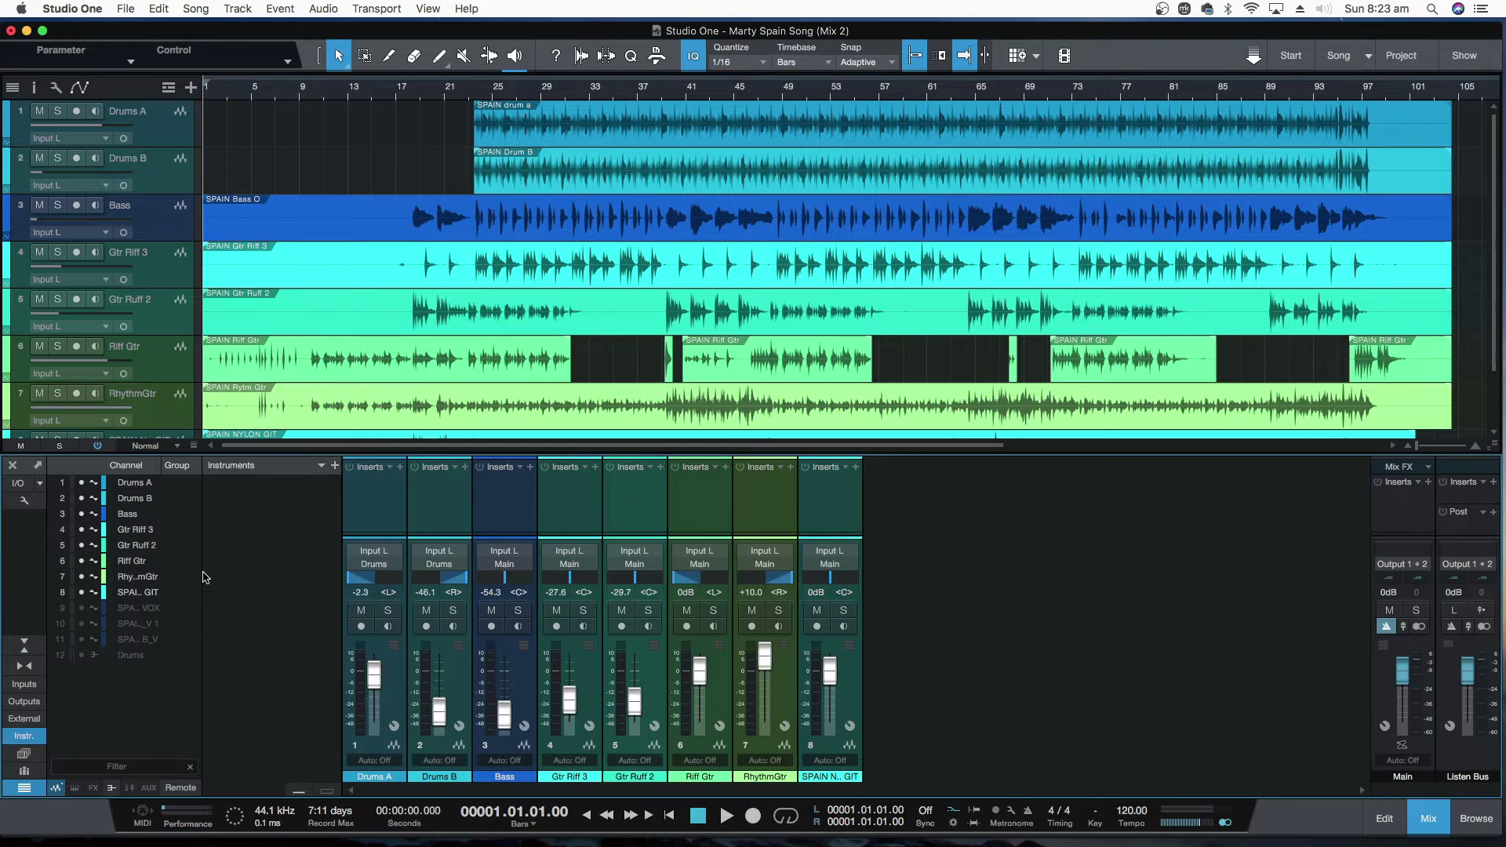
click(24, 788)
click(39, 788)
click(83, 608)
click(83, 624)
click(82, 640)
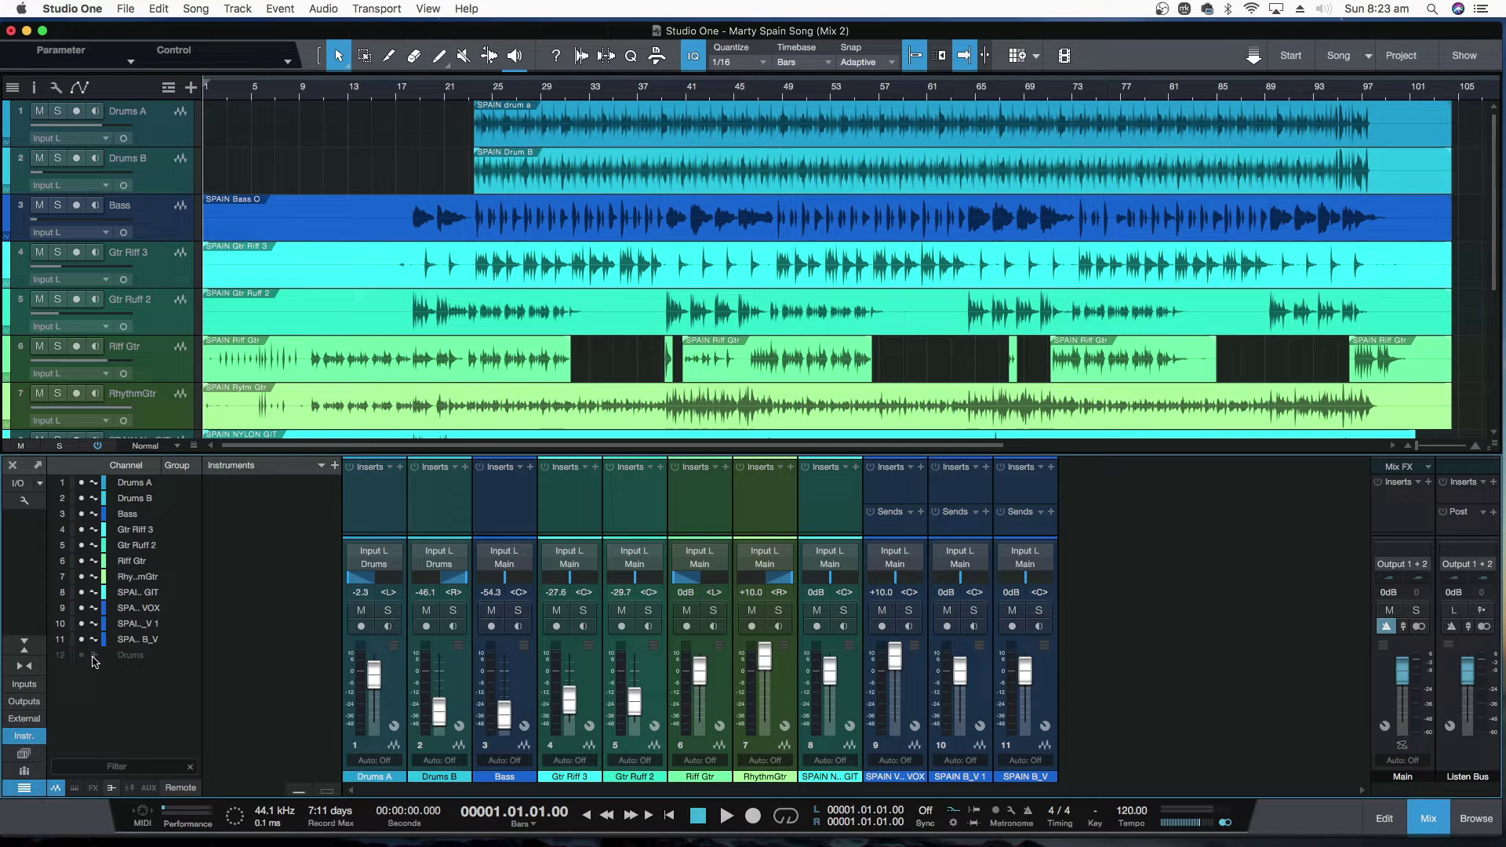
key(F3)
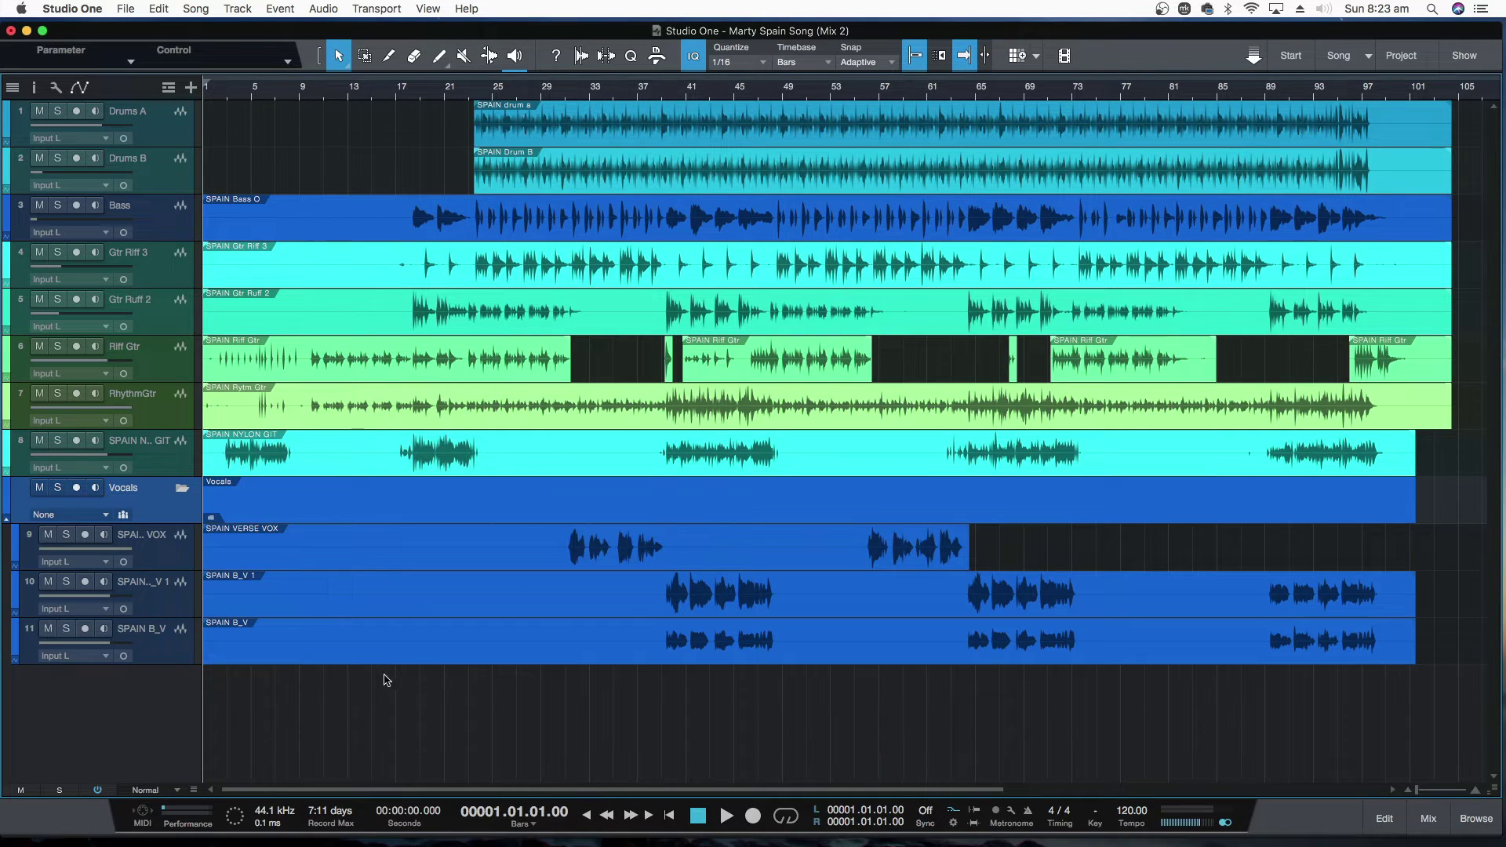
click(181, 490)
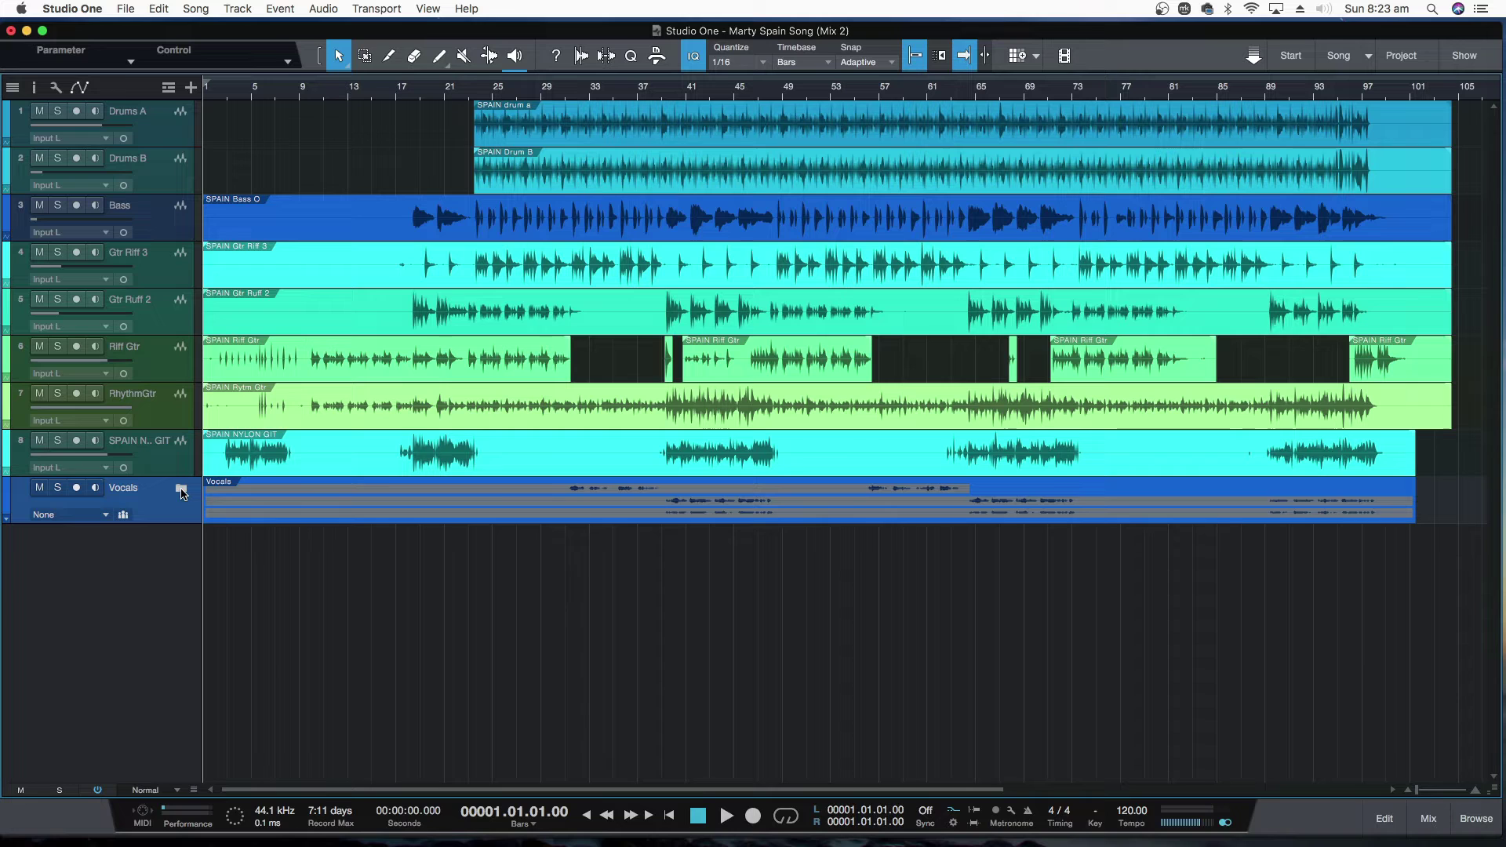
click(181, 490)
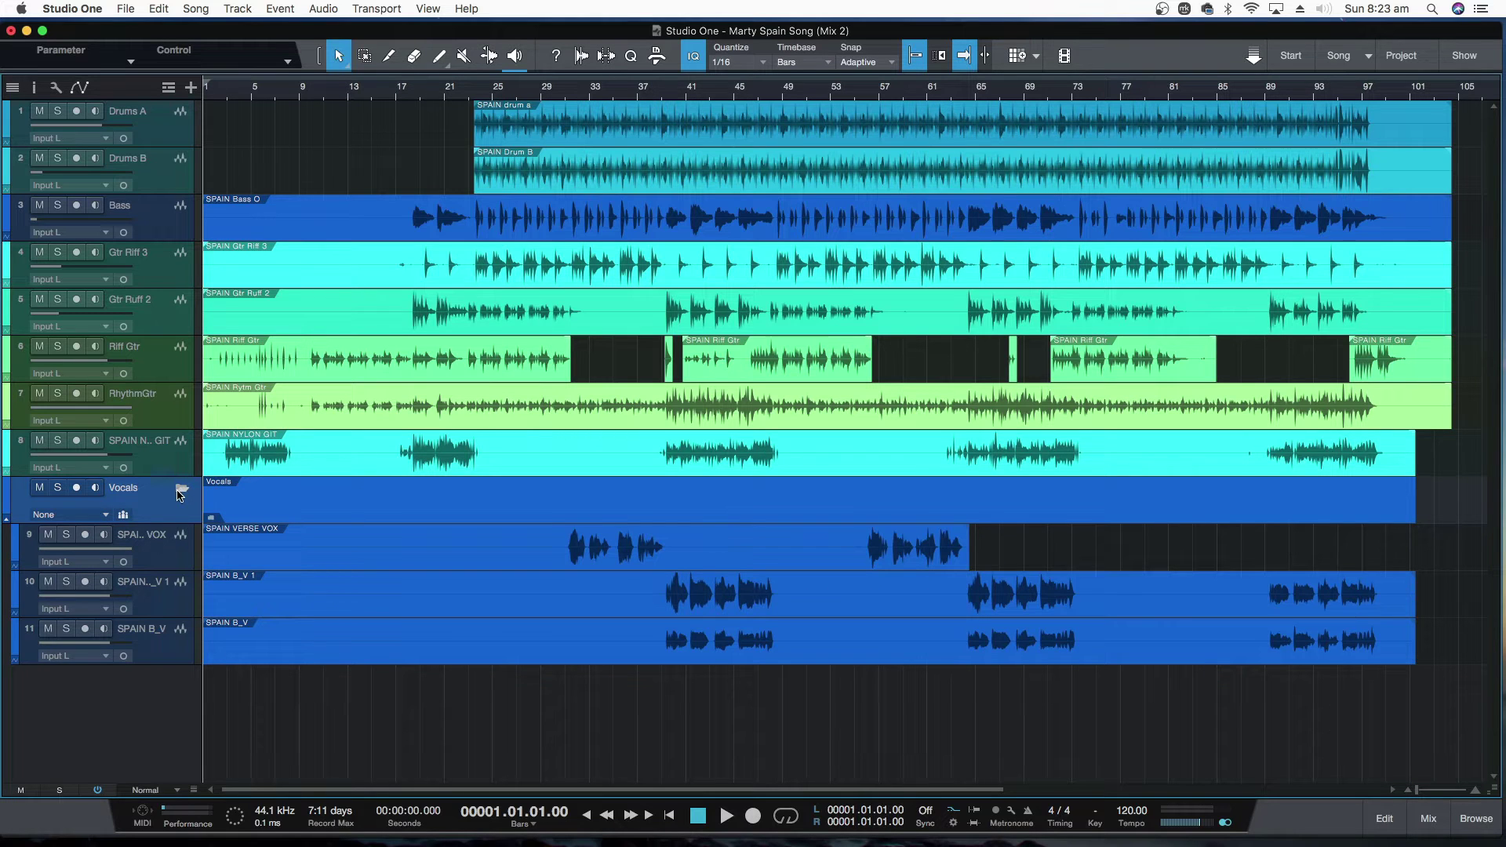
click(181, 490)
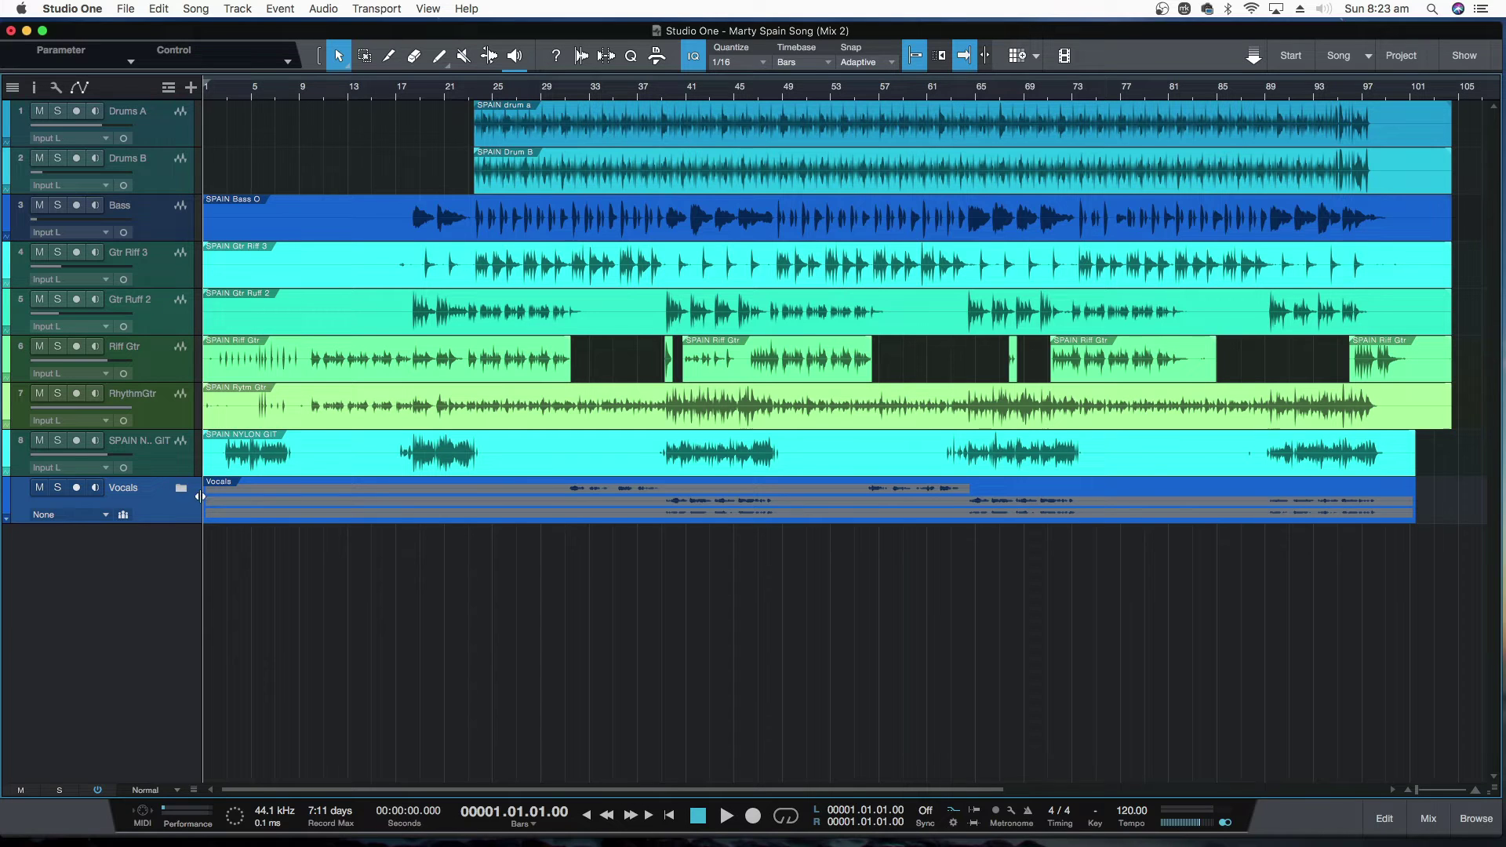
click(181, 490)
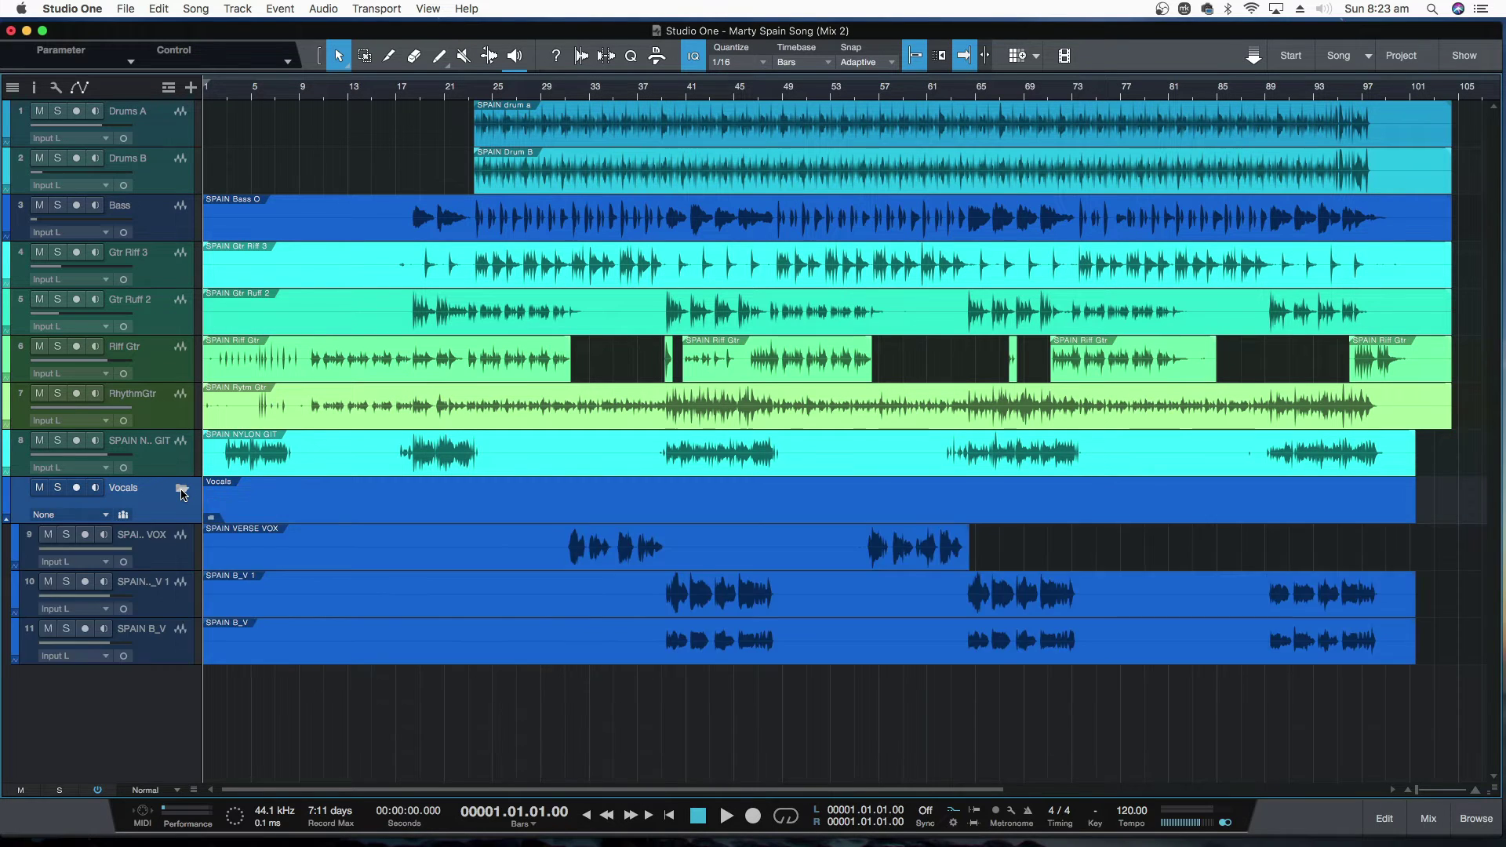
click(181, 491)
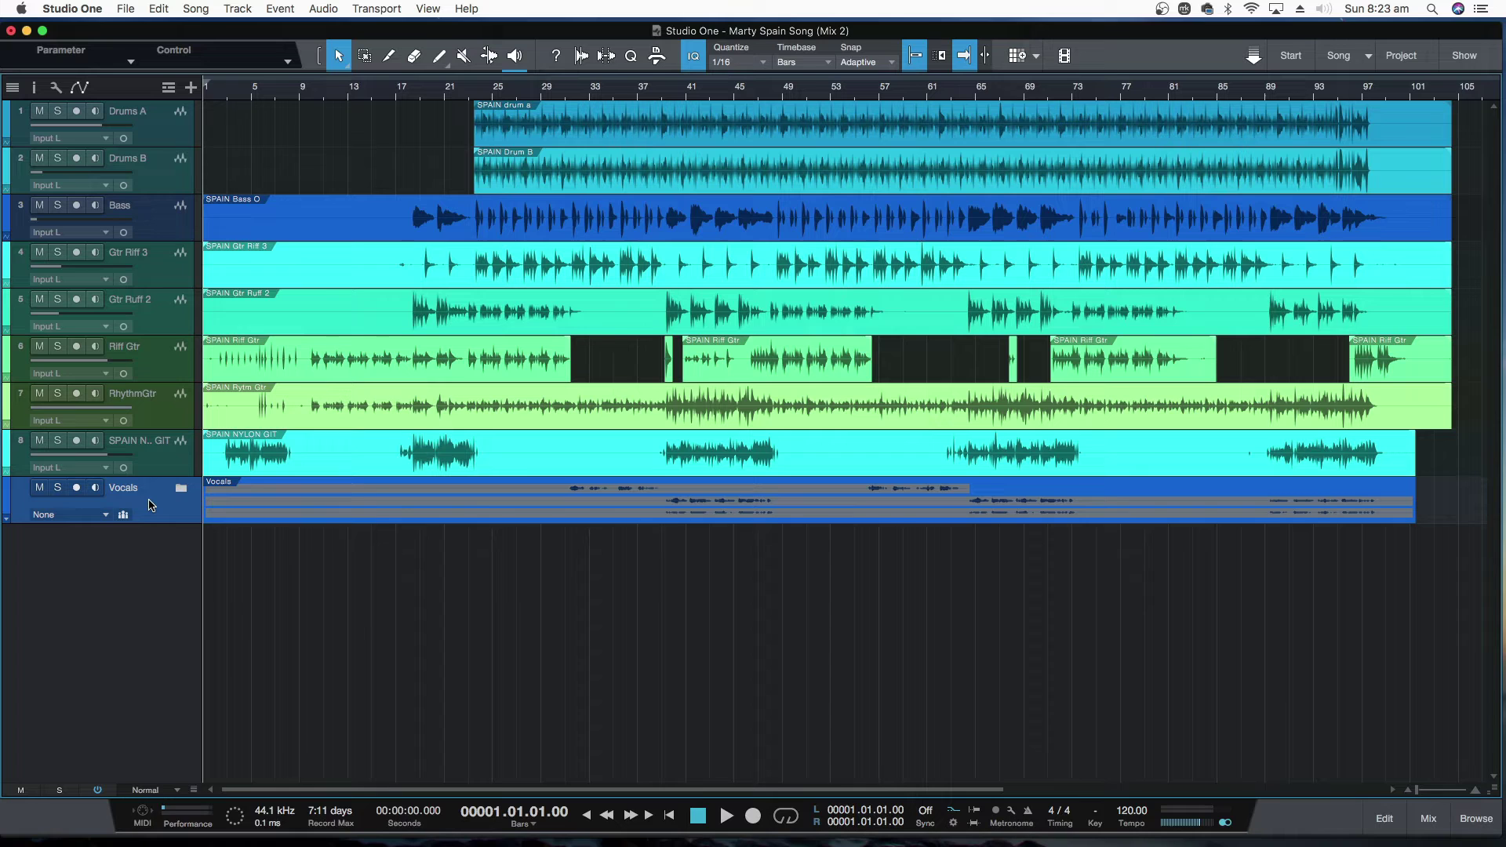
right_click(151, 503)
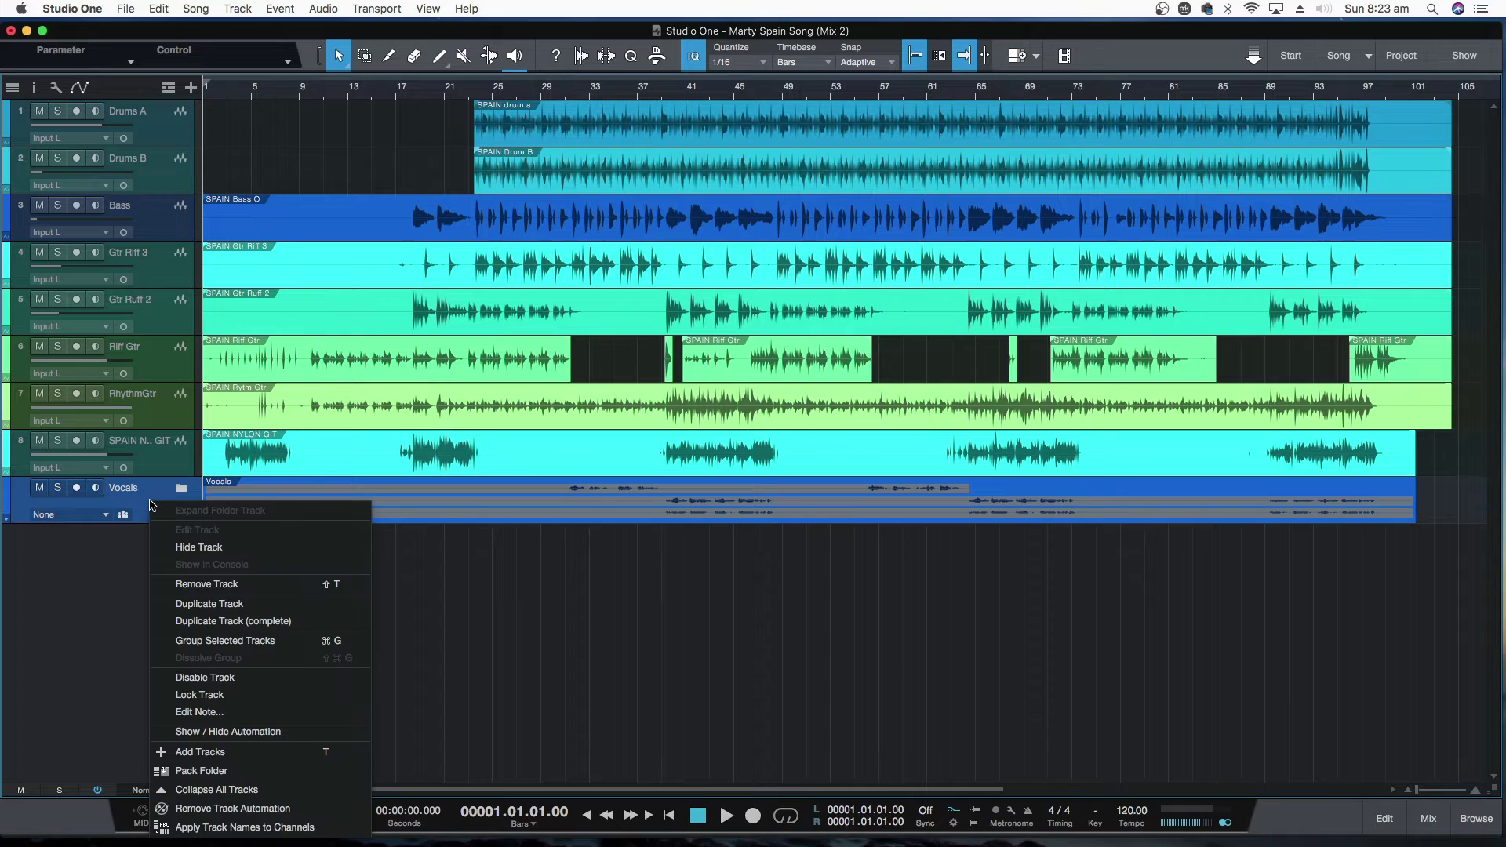
click(205, 586)
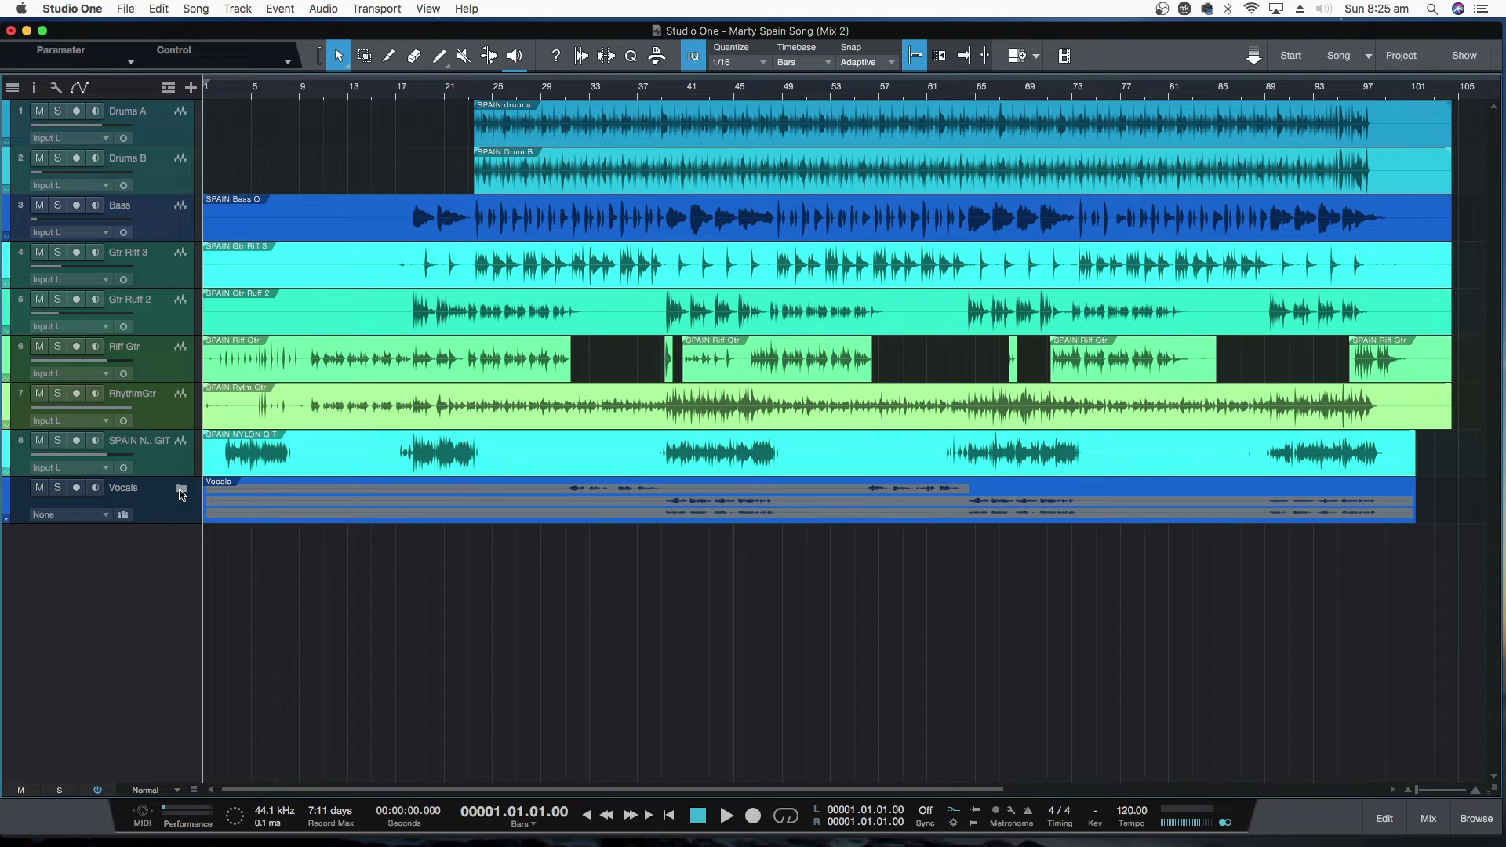
- Drag SPAIN VERSE VOX, SPAIN B_V 1 and SPAIN B_V out below the expanded Vocals folder
click(180, 492)
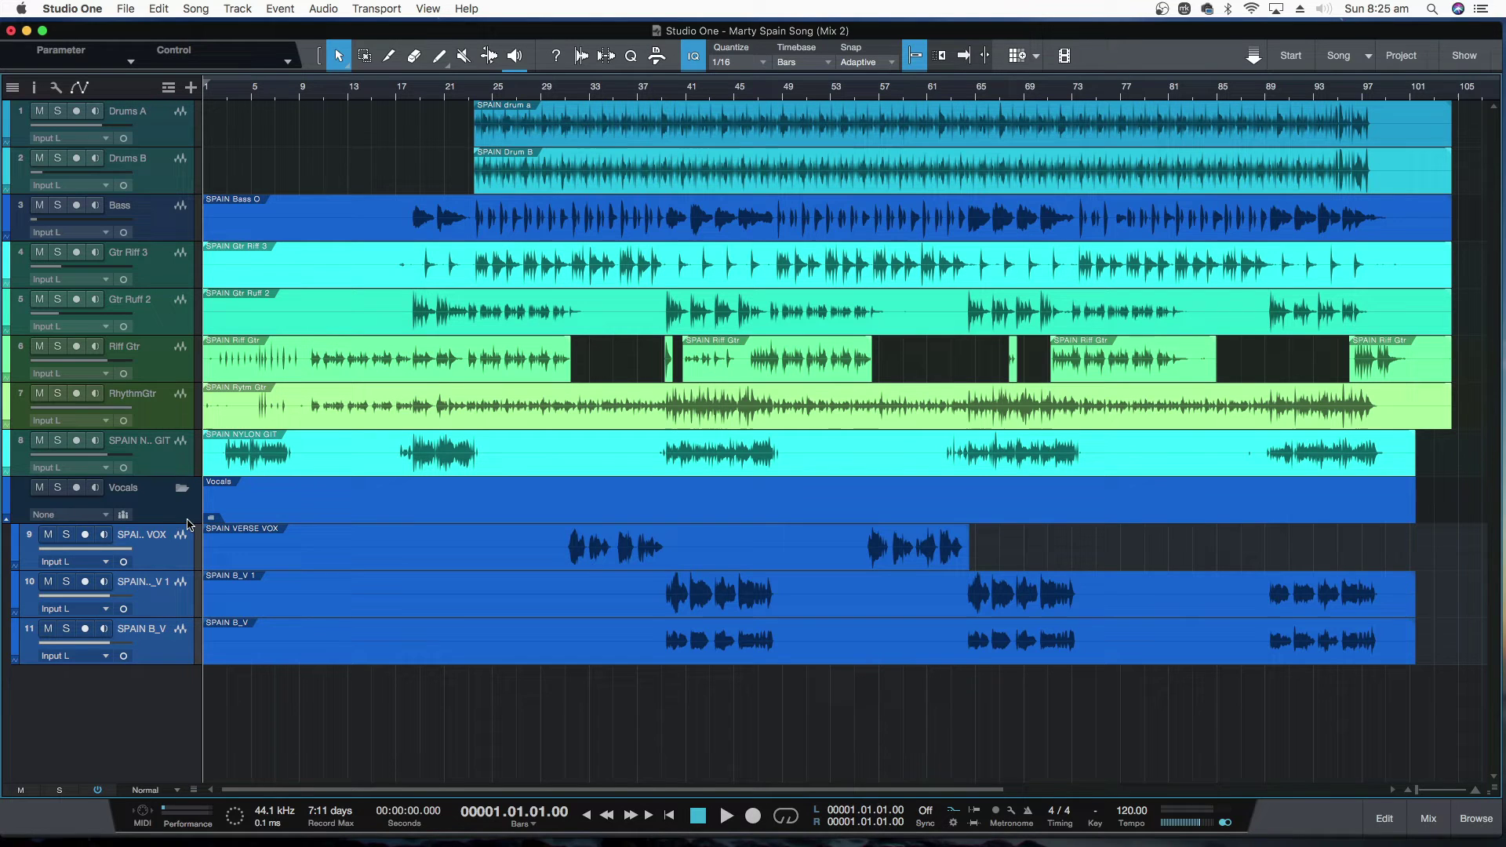
click(172, 596)
click(174, 551)
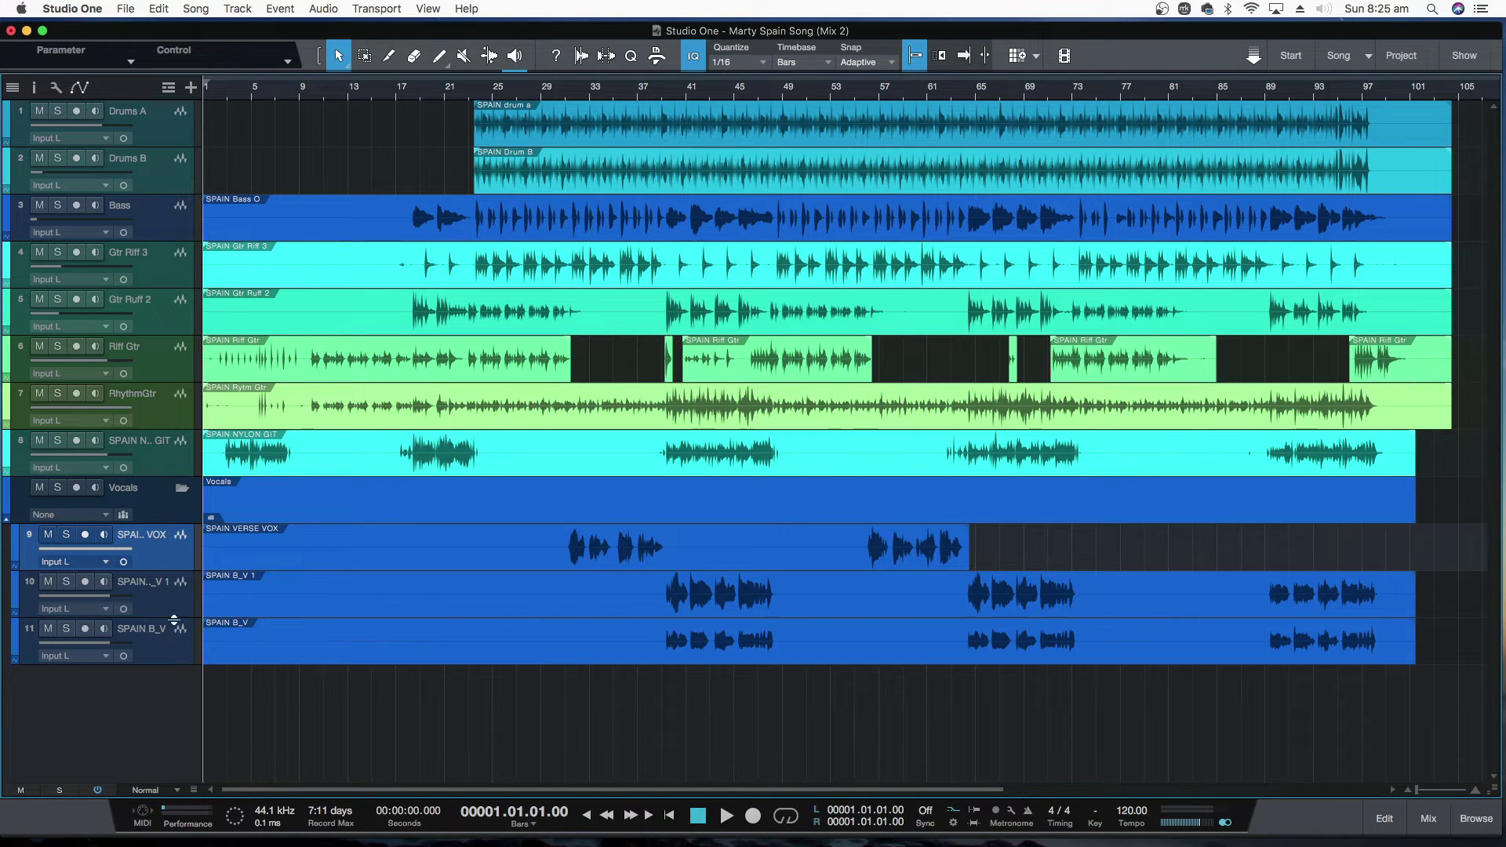
shift+click(163, 640)
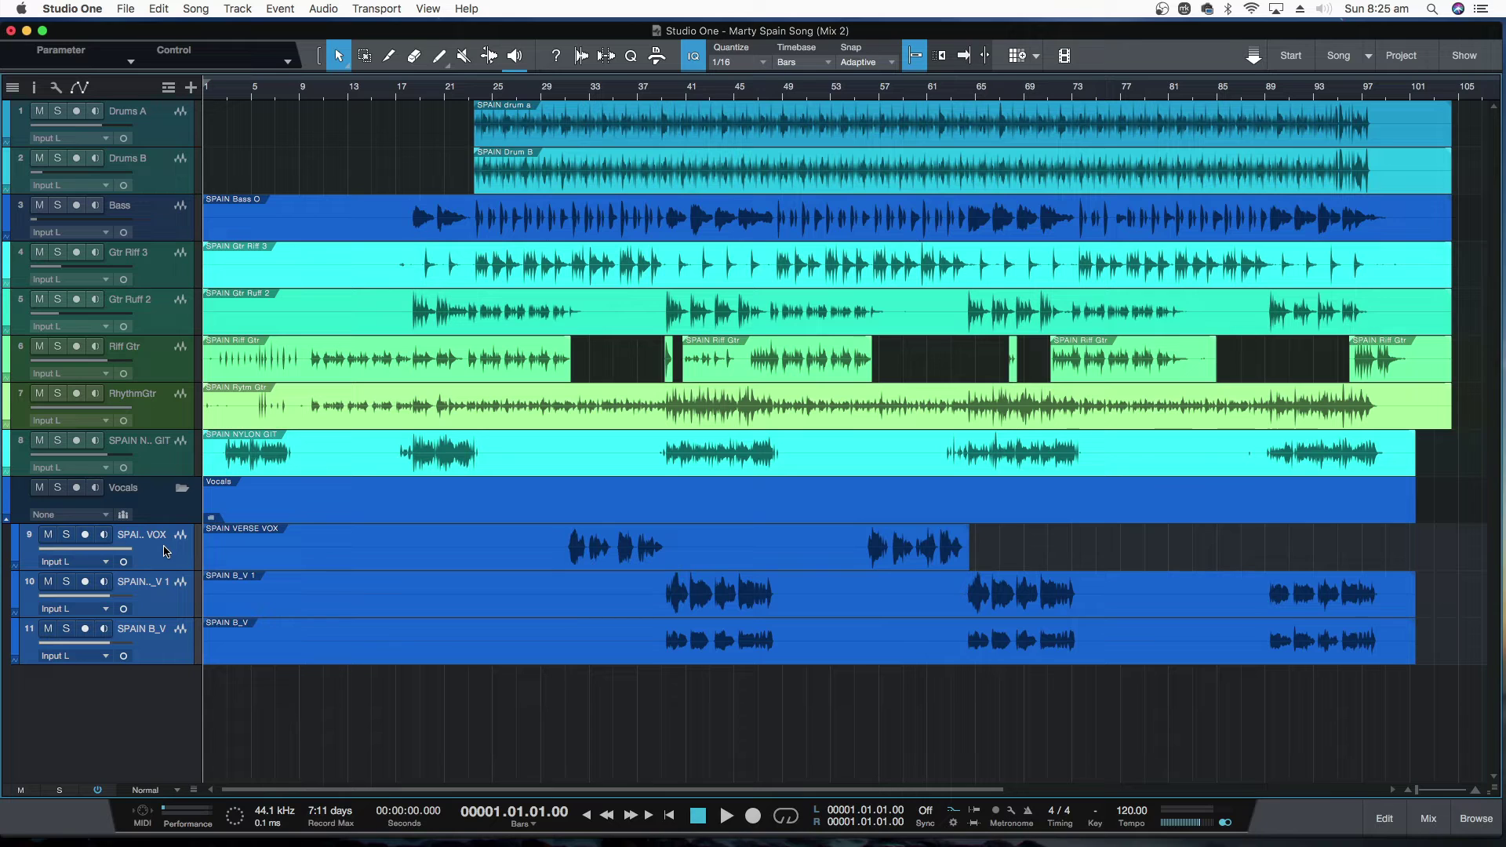
drag(166, 551, 152, 693)
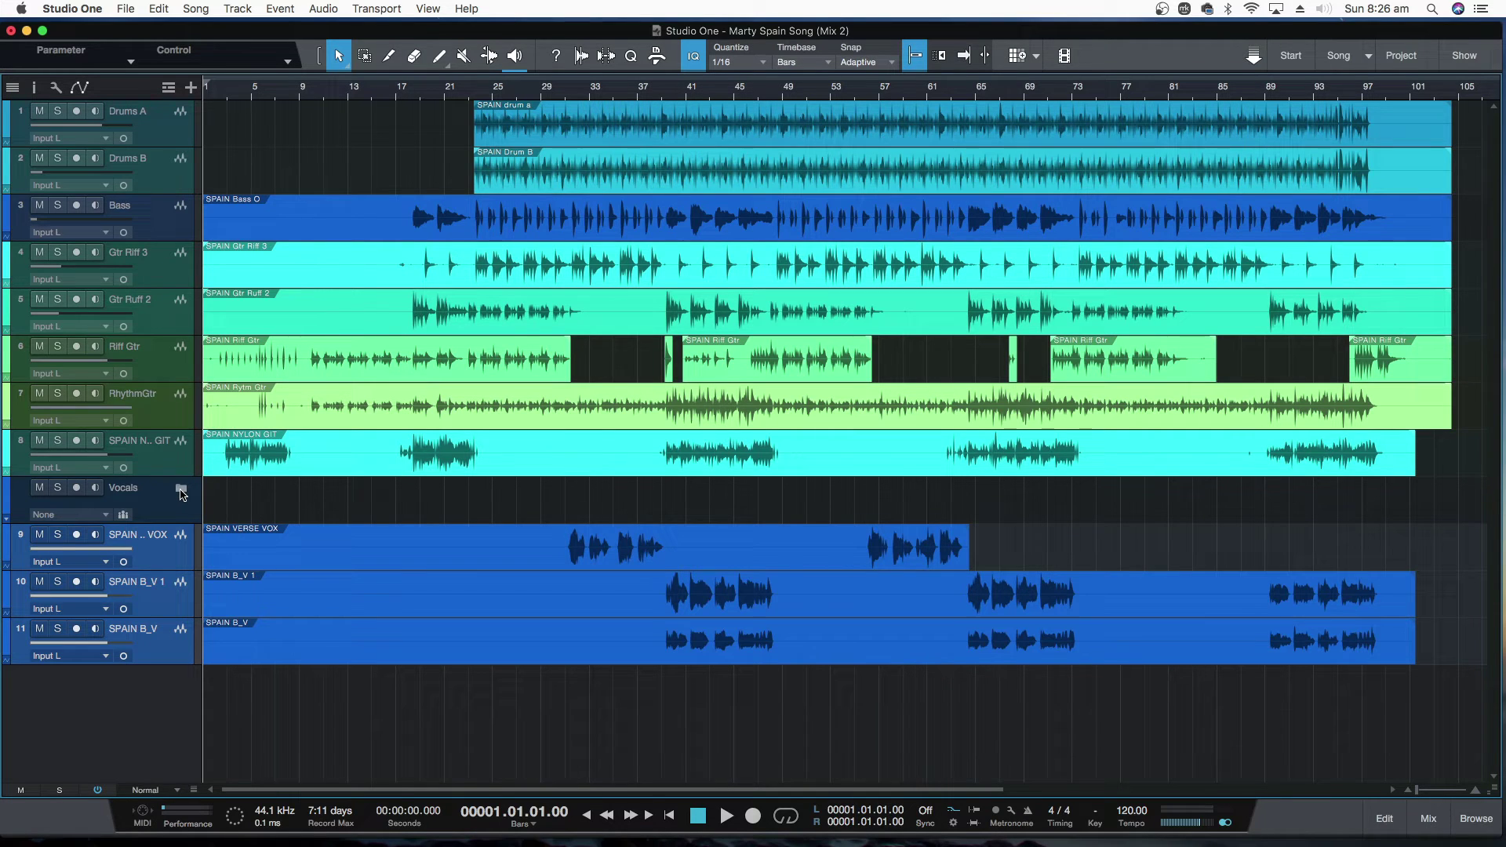
- Delete the empty Vocals folder track with Remove Track
click(158, 503)
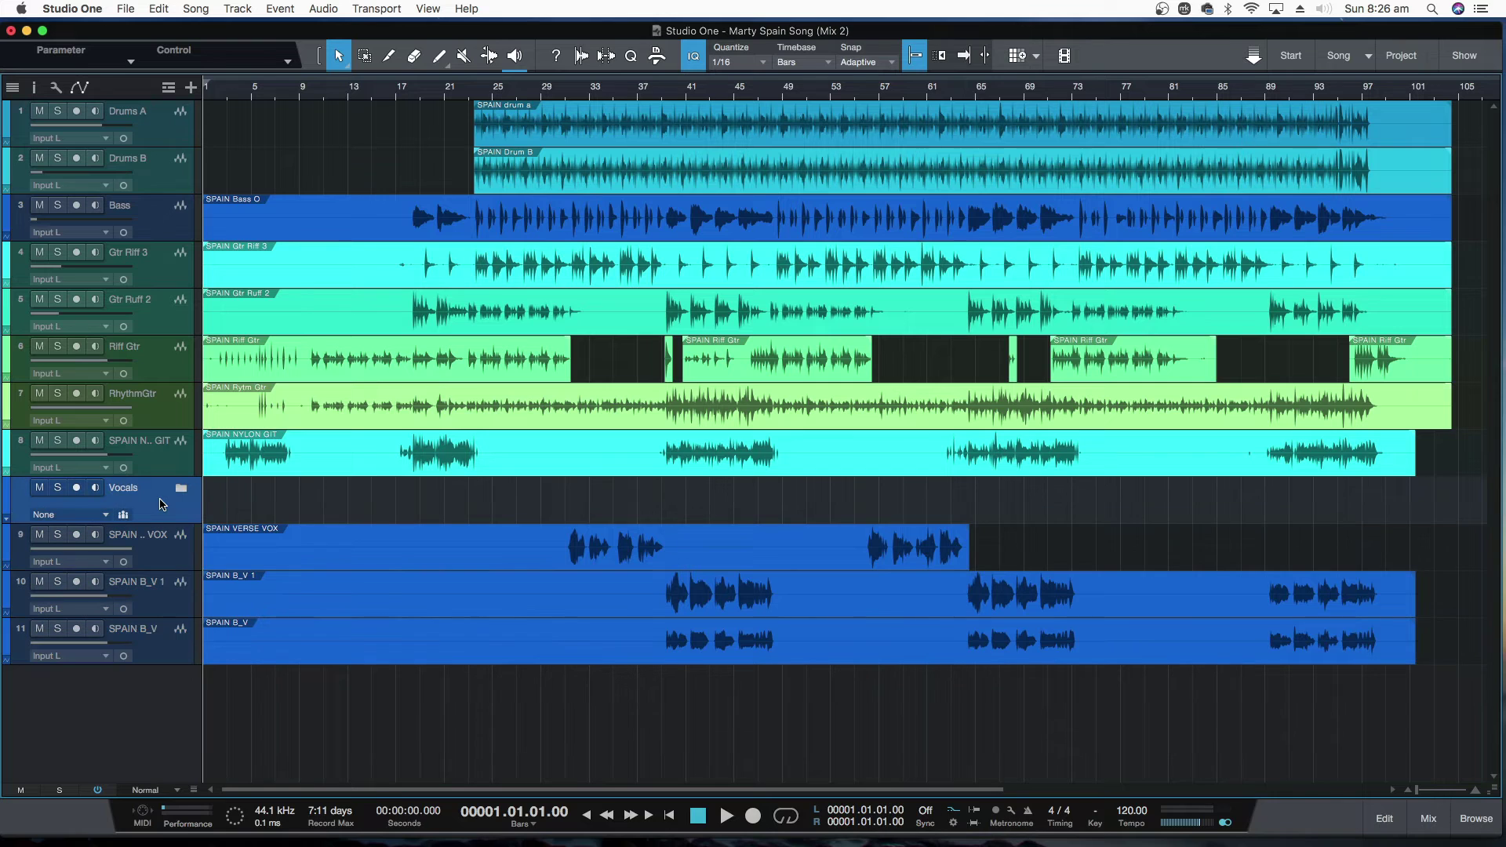
right_click(157, 503)
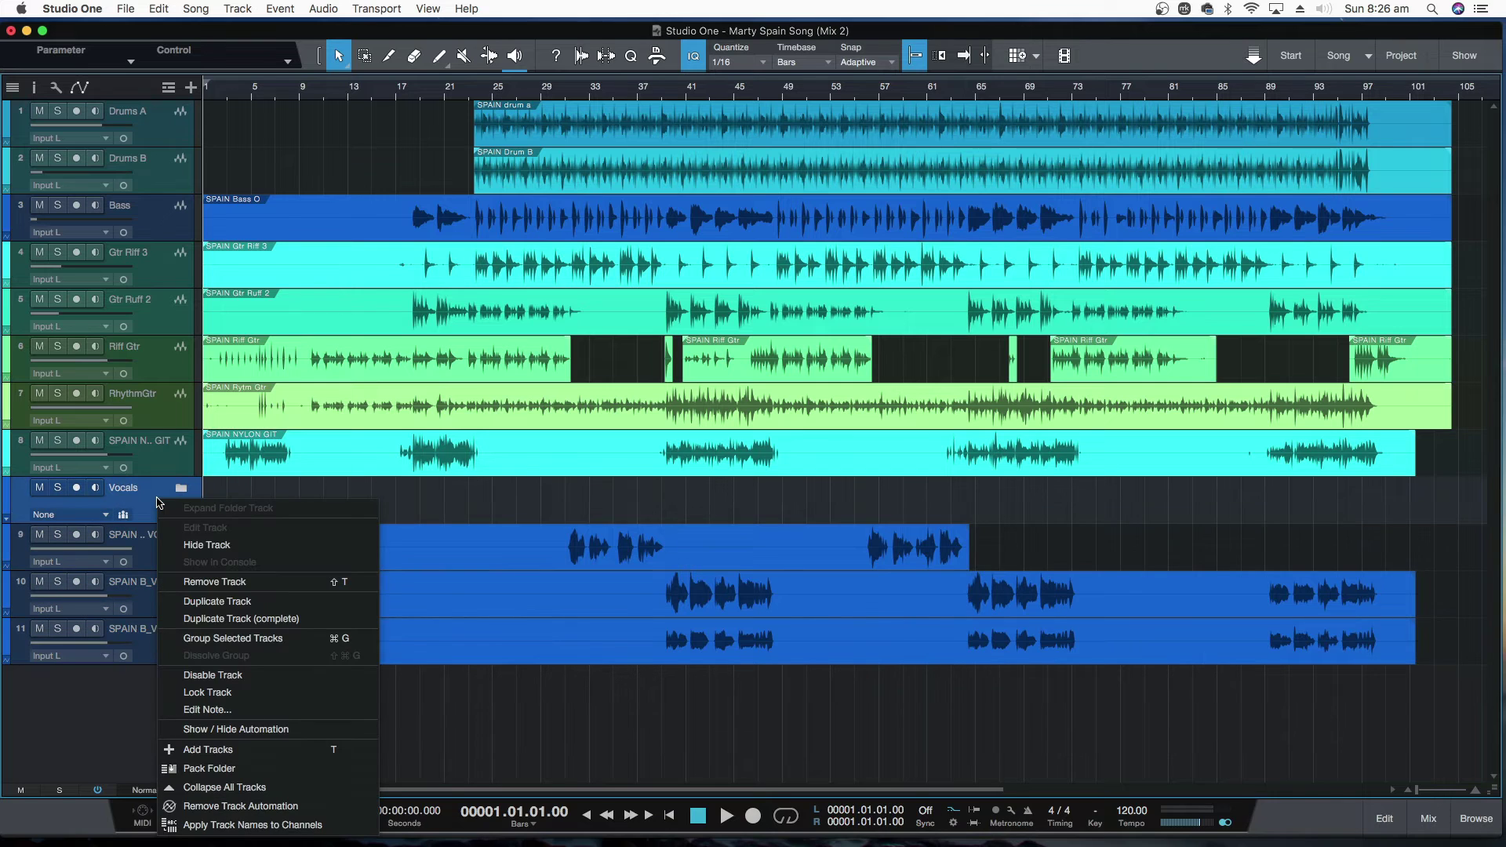
click(229, 582)
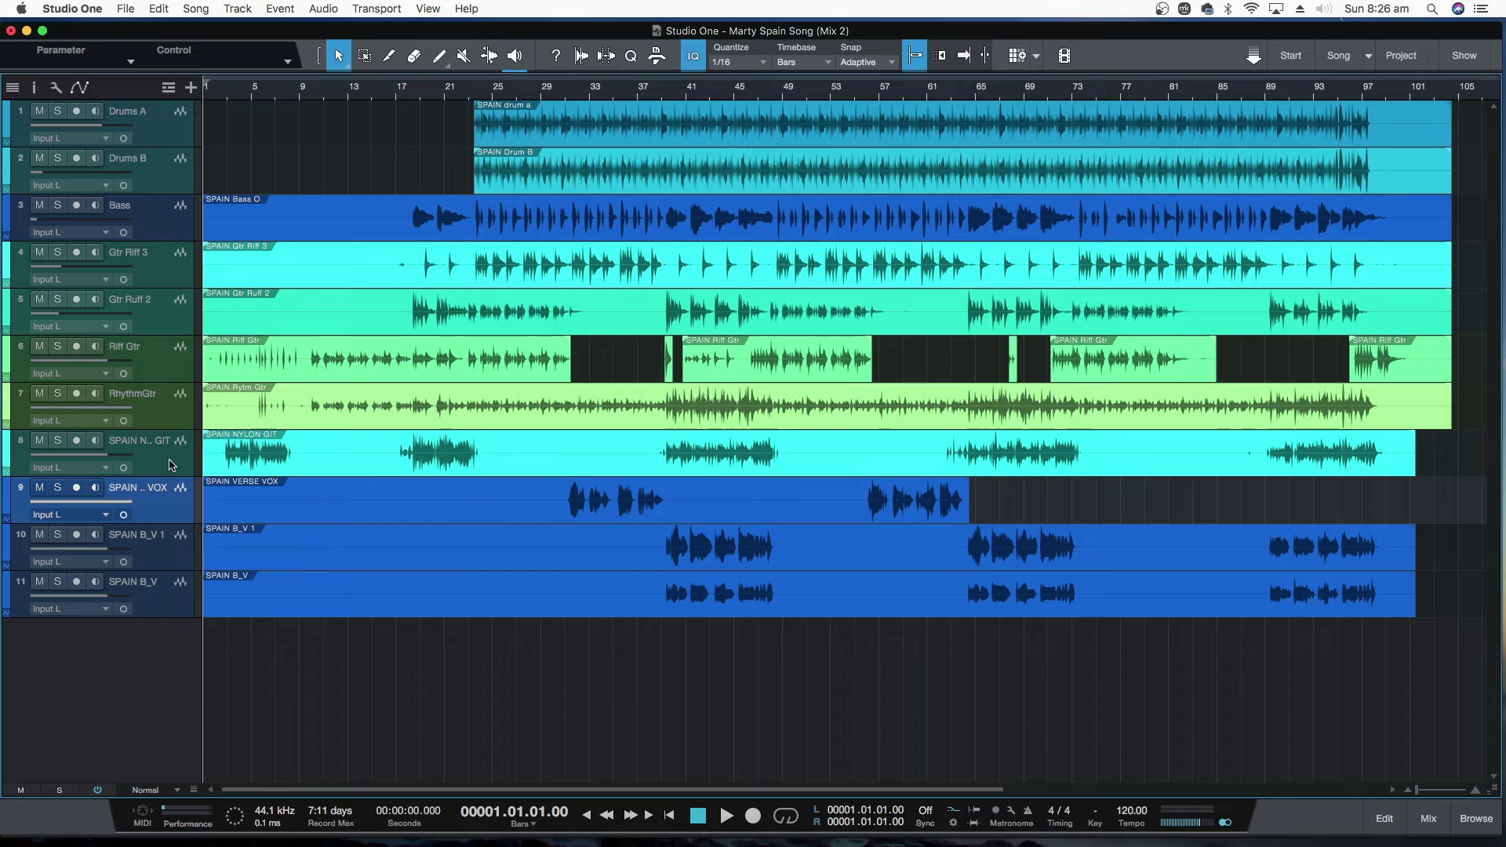
- Undo twice to restore the Vocals folder with its three vocal tracks inside
click(160, 8)
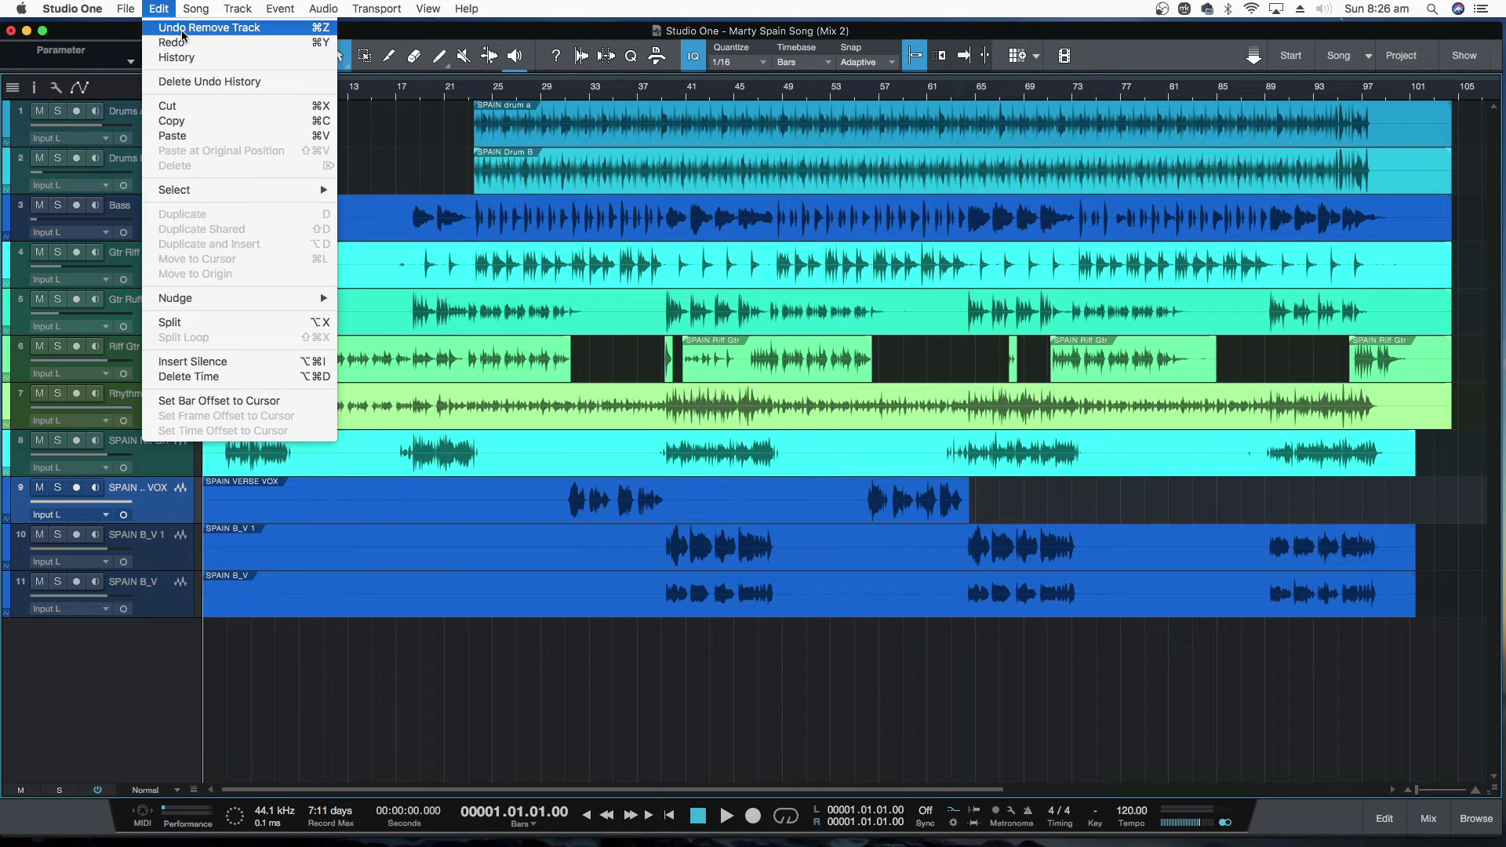
click(185, 30)
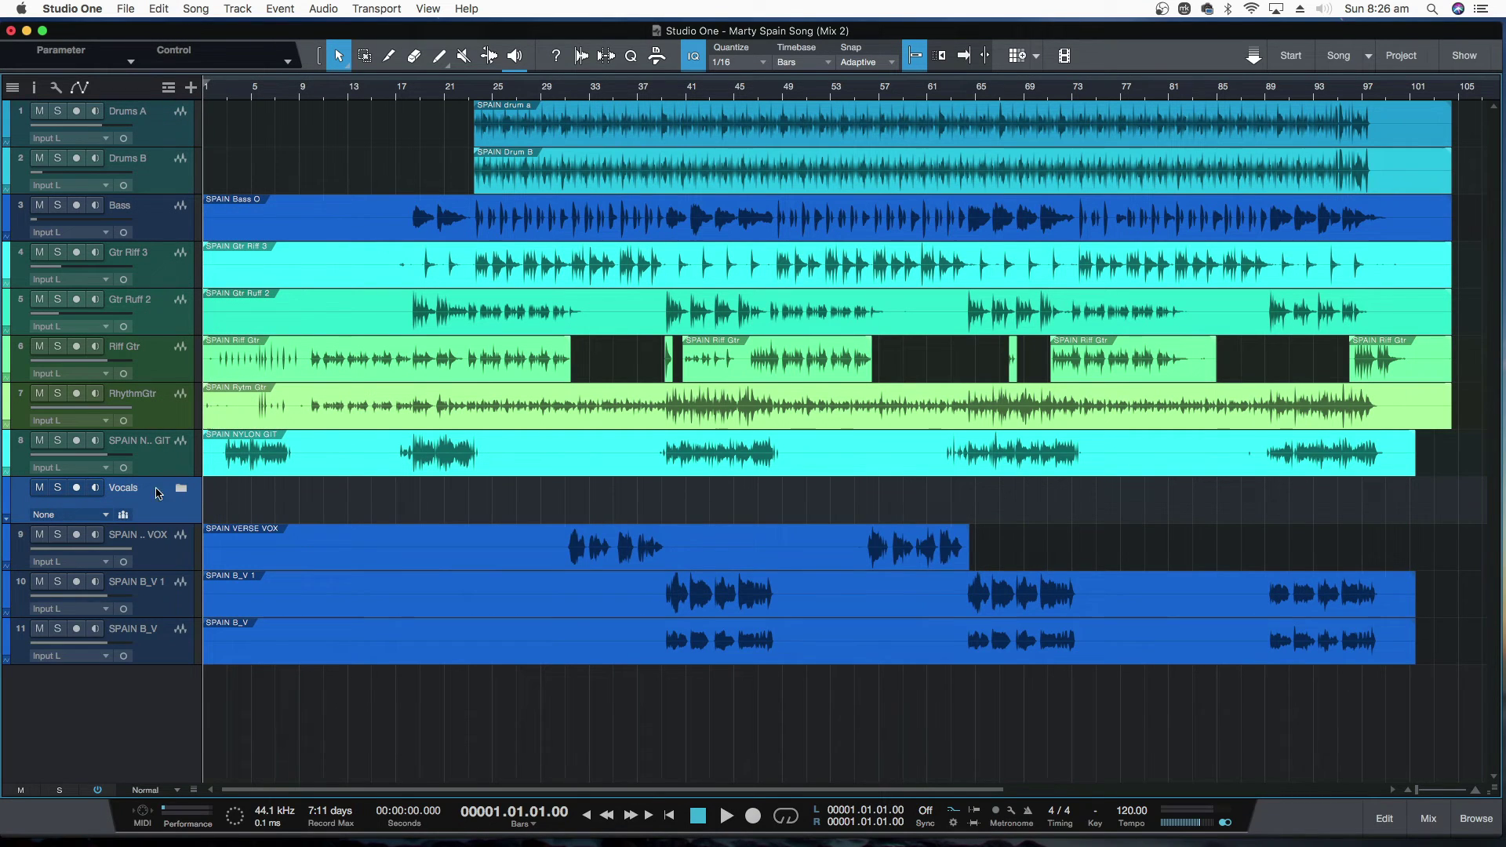
click(159, 8)
click(199, 26)
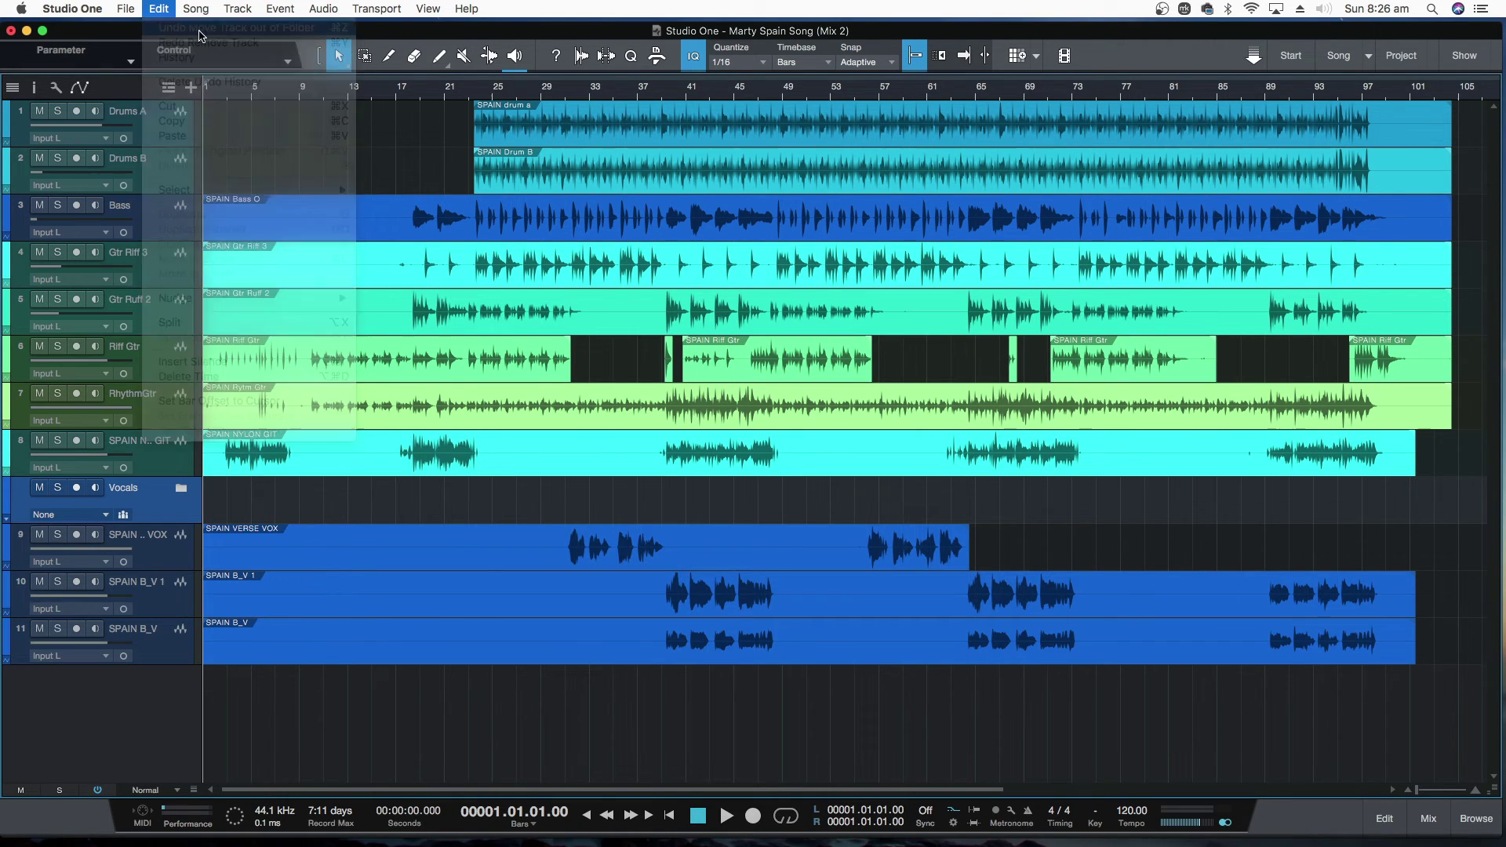
click(181, 489)
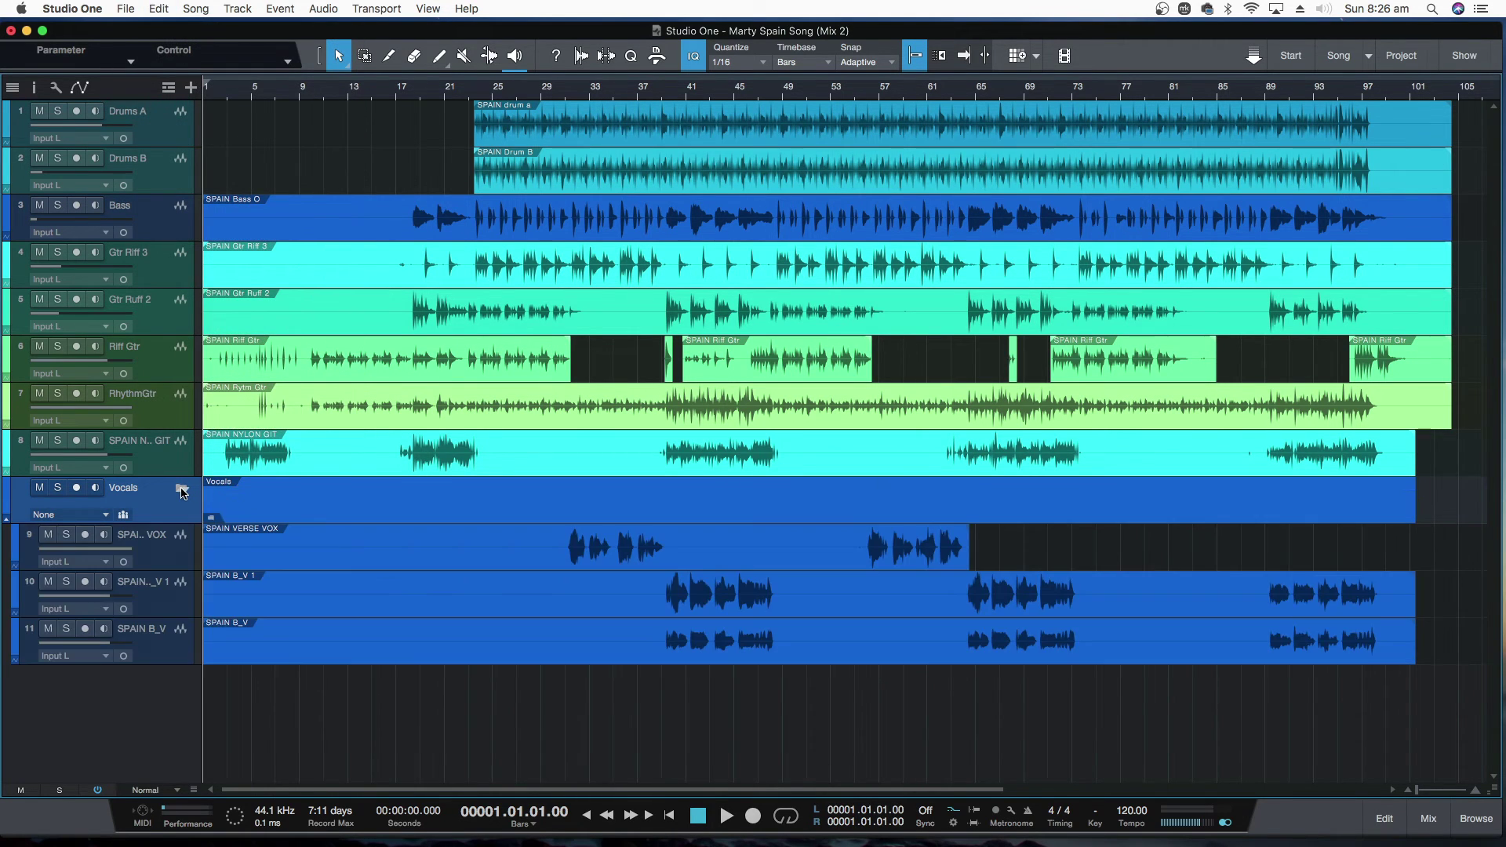
click(181, 490)
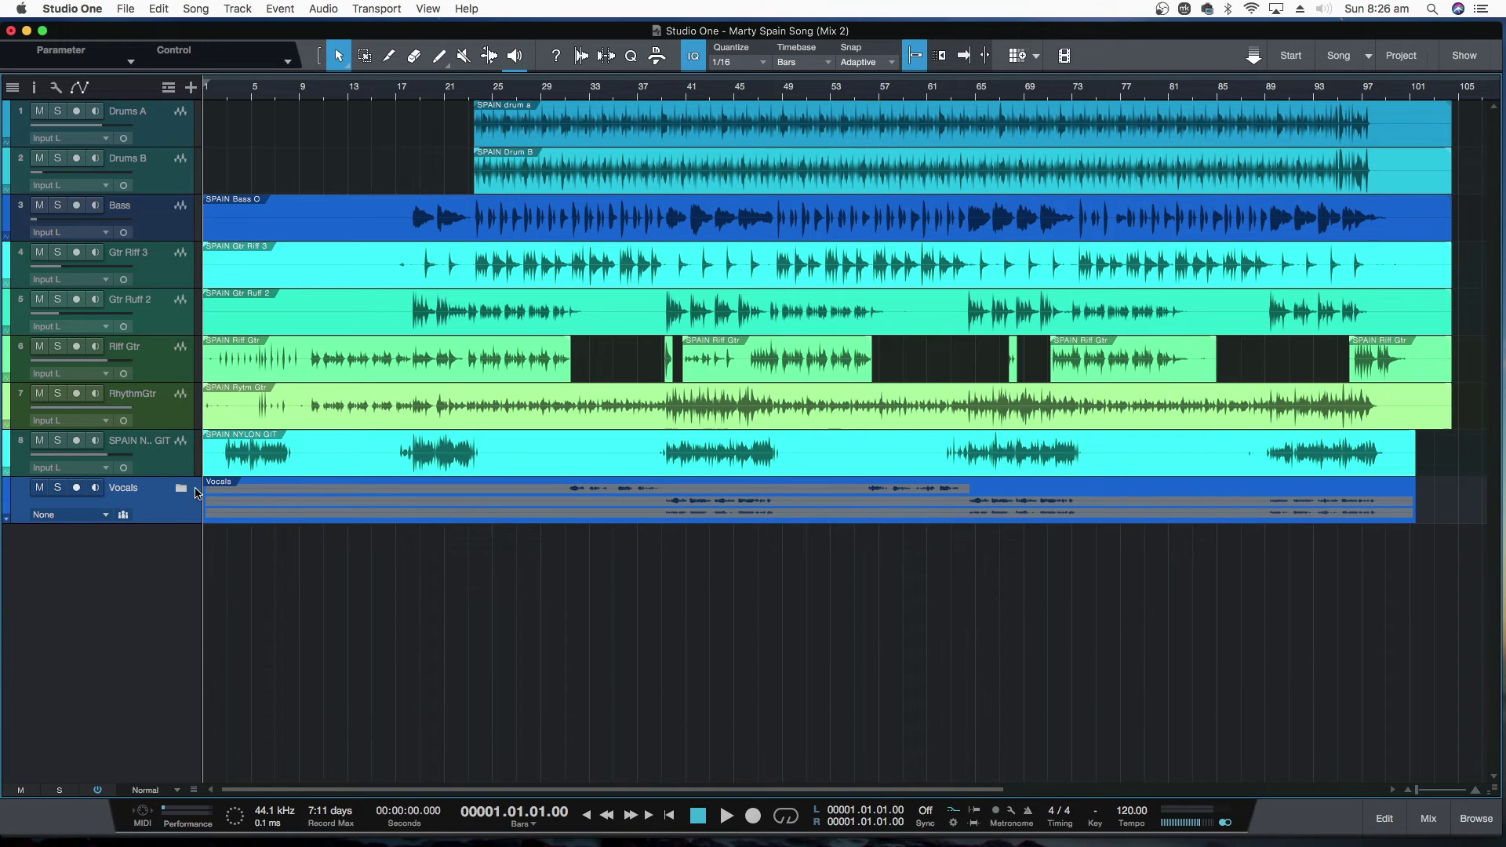
- Drag the SPAIN NYLON GIT track into the Vocals folder and confirm its contents
click(186, 453)
drag(181, 494, 182, 496)
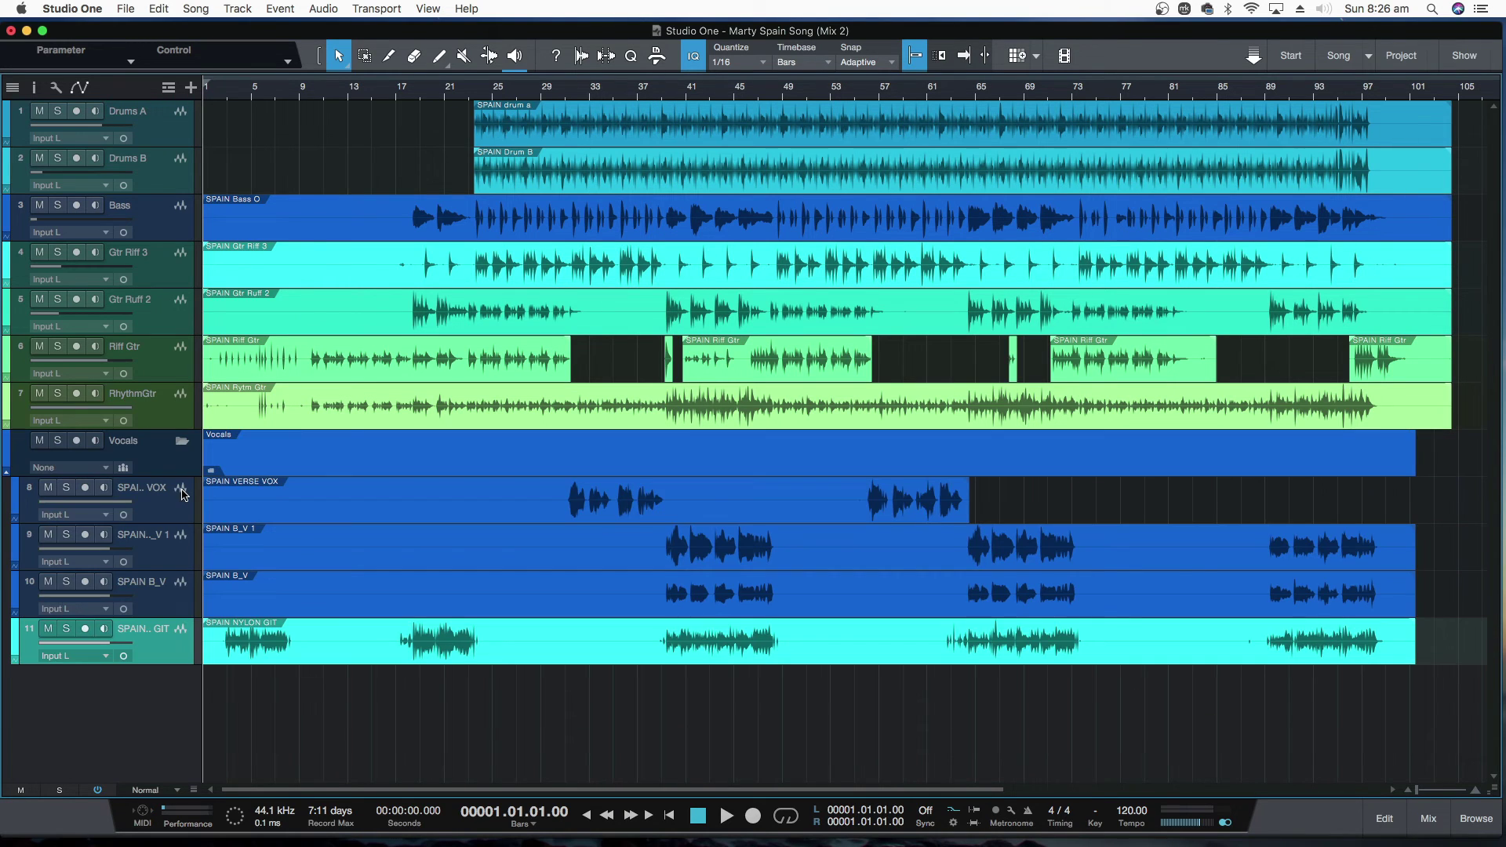
click(183, 442)
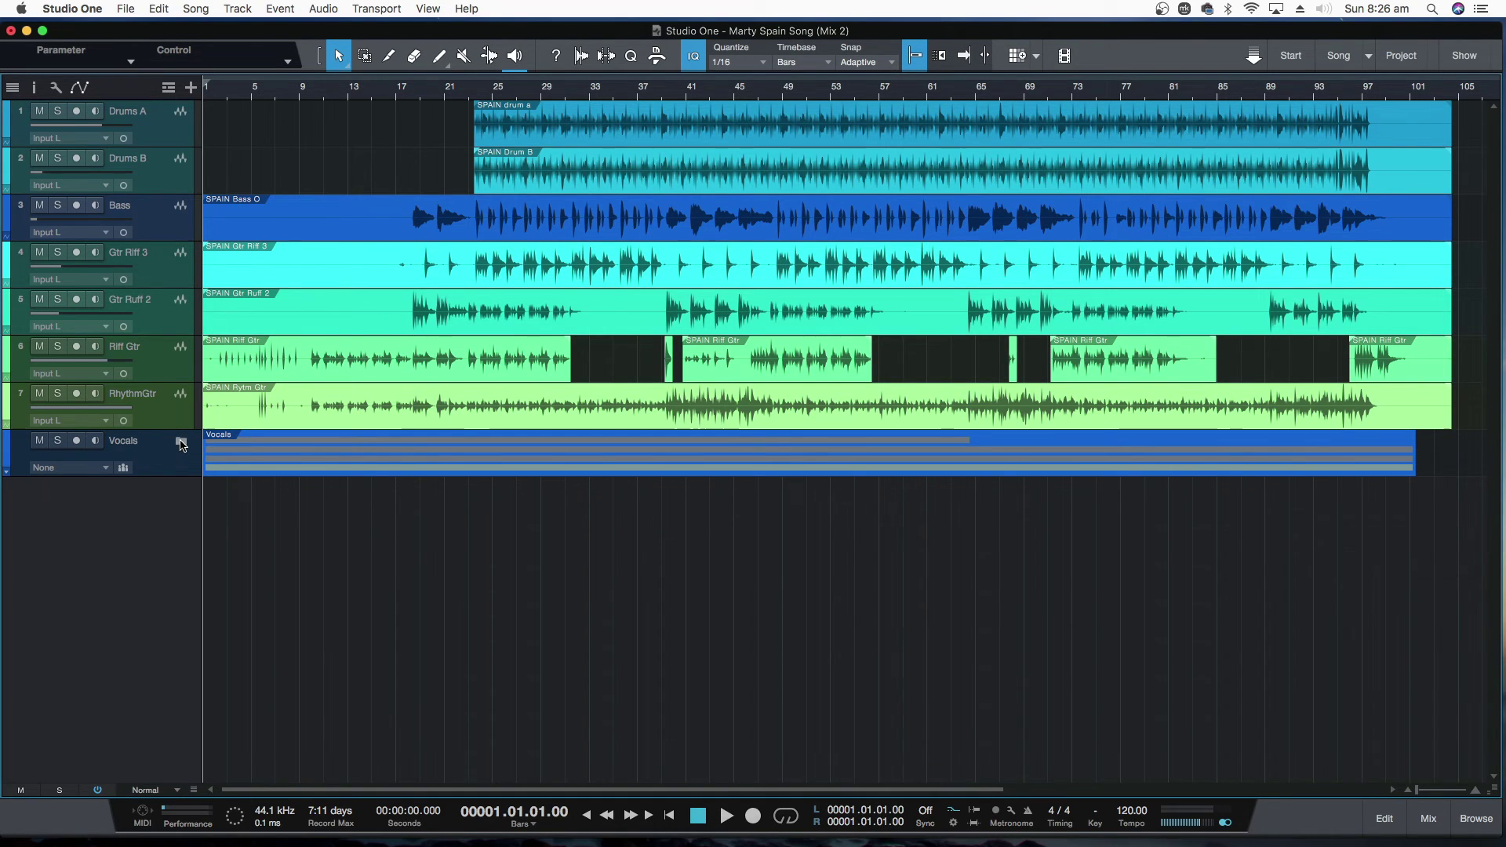
click(181, 442)
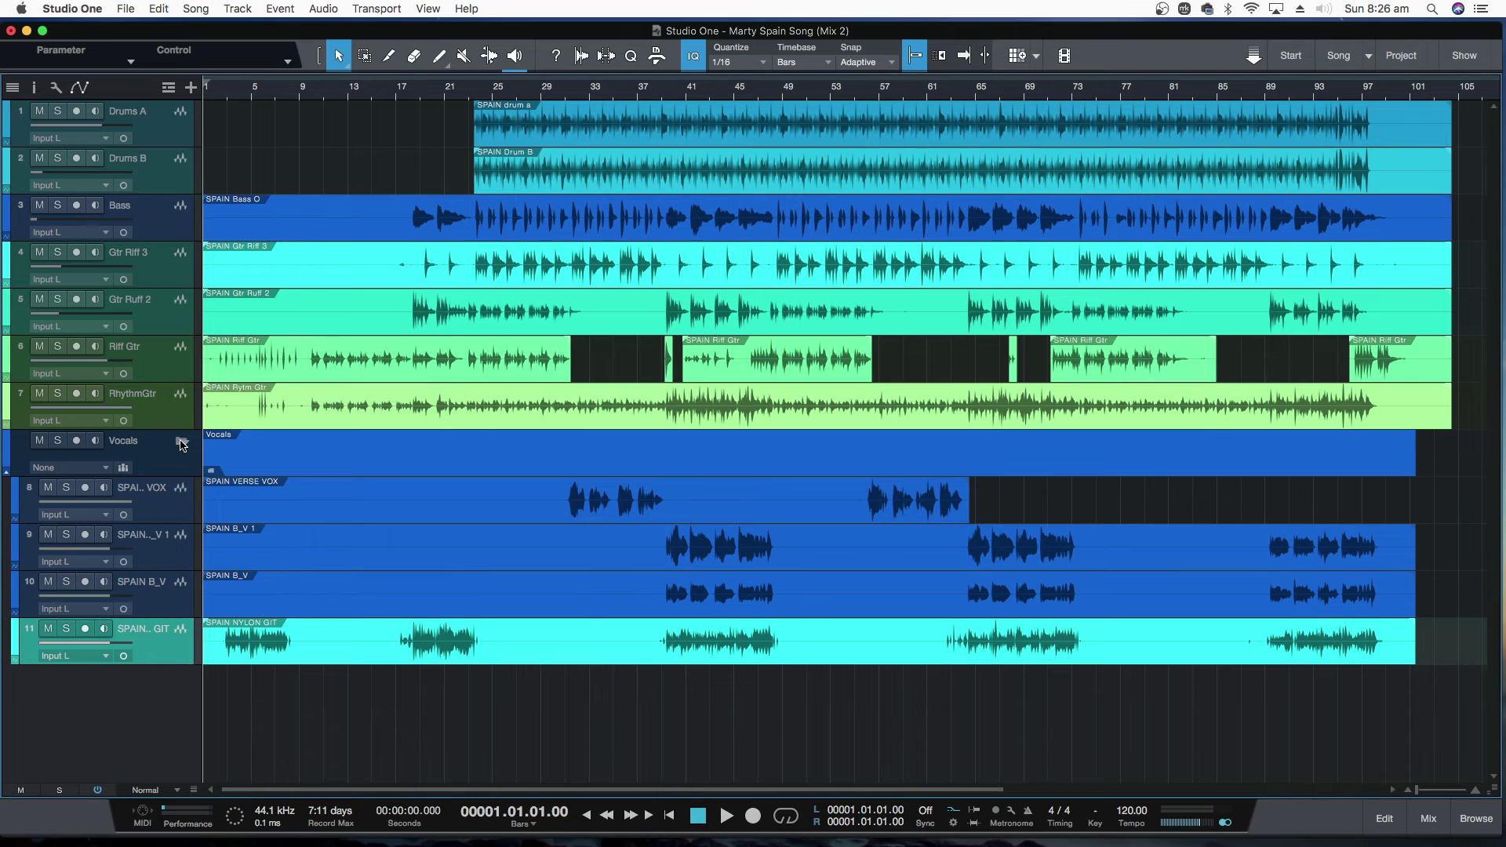
click(181, 442)
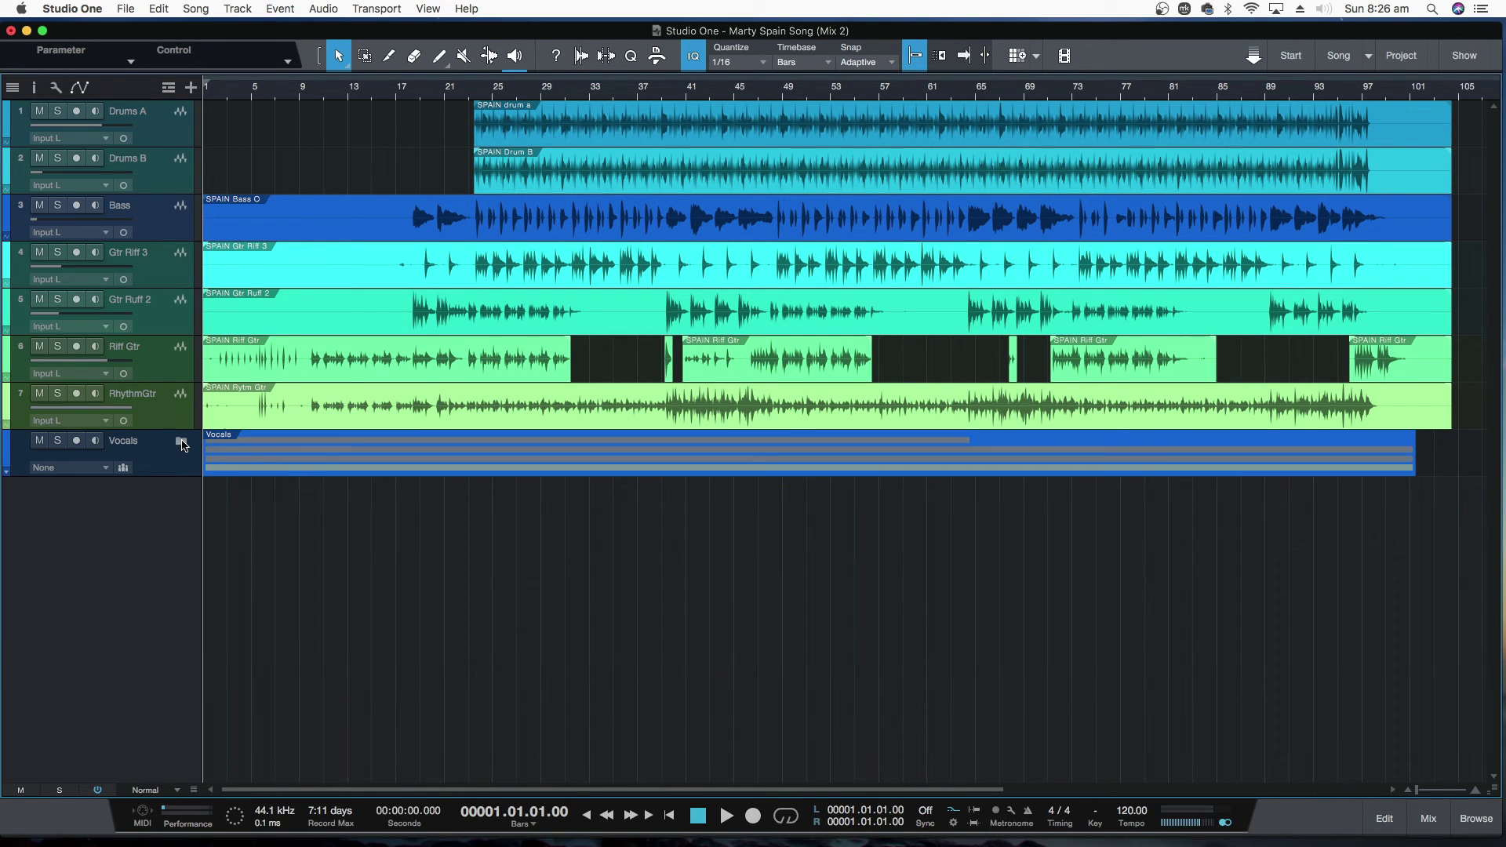
- Drag SPAIN NYLON GIT out below the Vocals folder, then collapse the folder
click(182, 443)
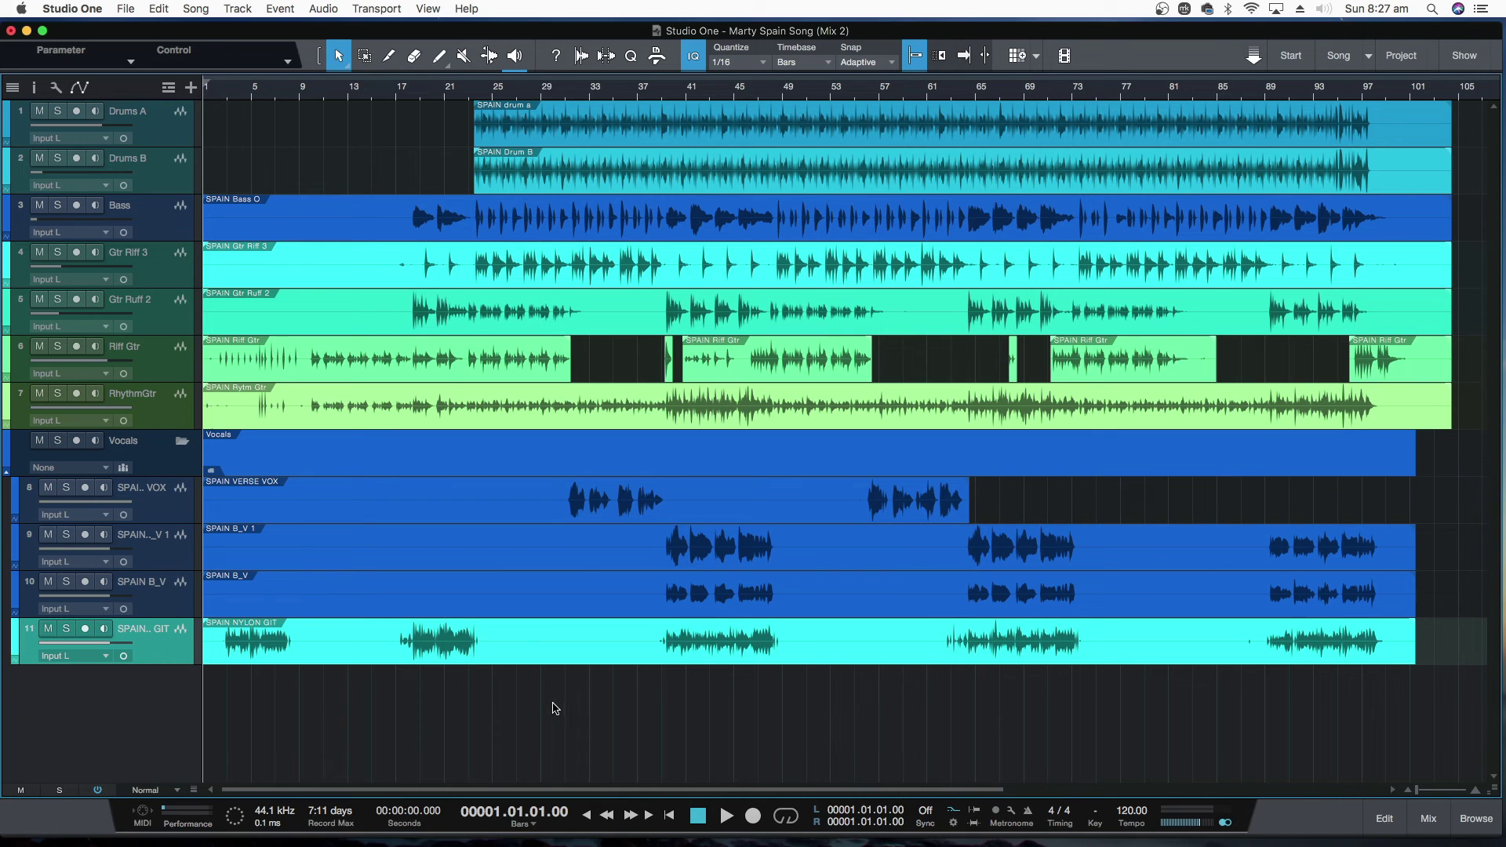
click(167, 497)
click(181, 598)
click(180, 638)
drag(158, 643, 153, 701)
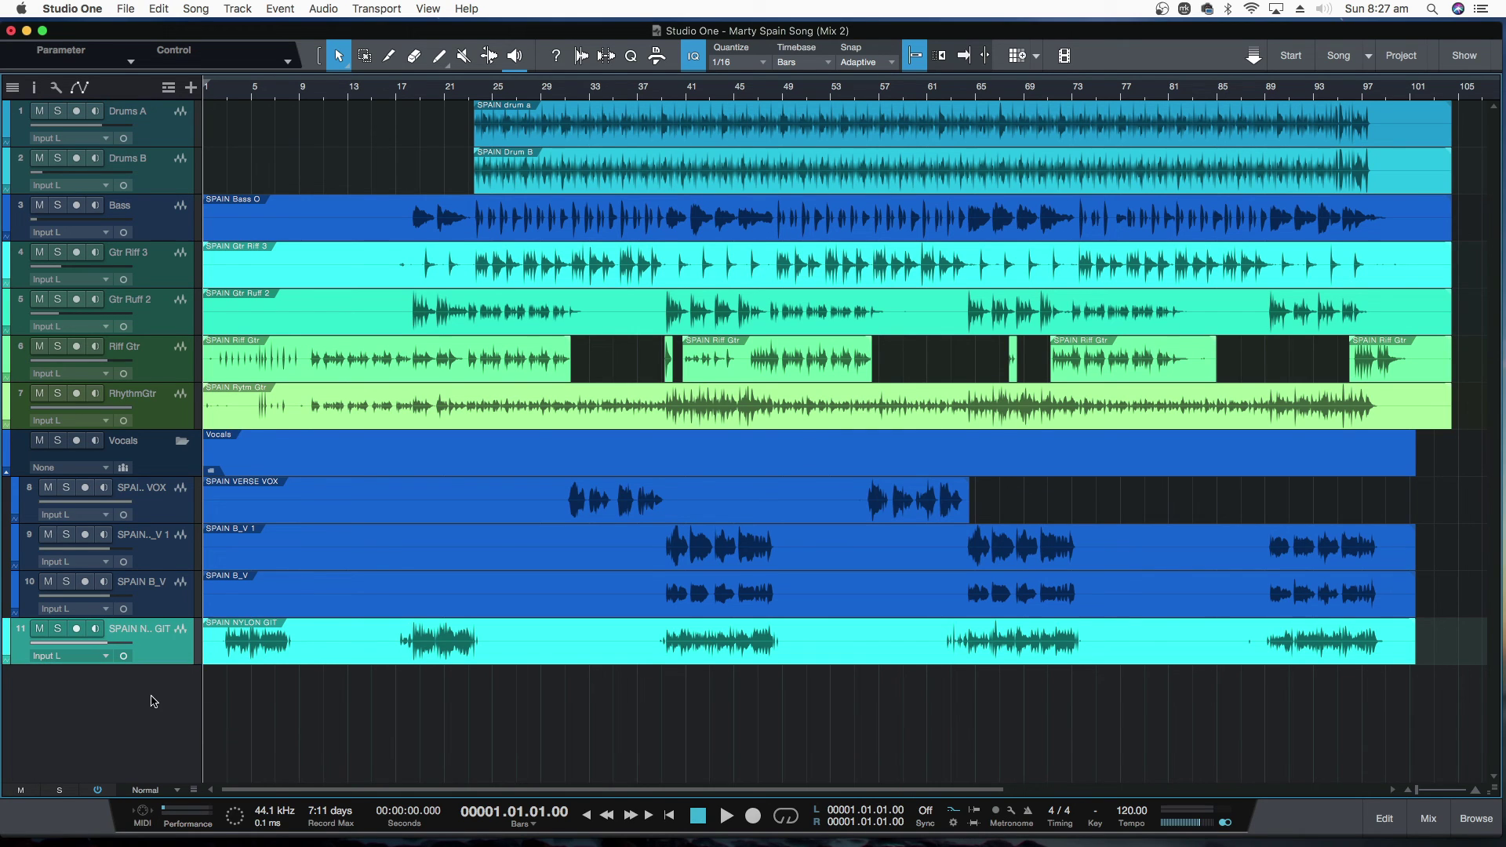
click(182, 444)
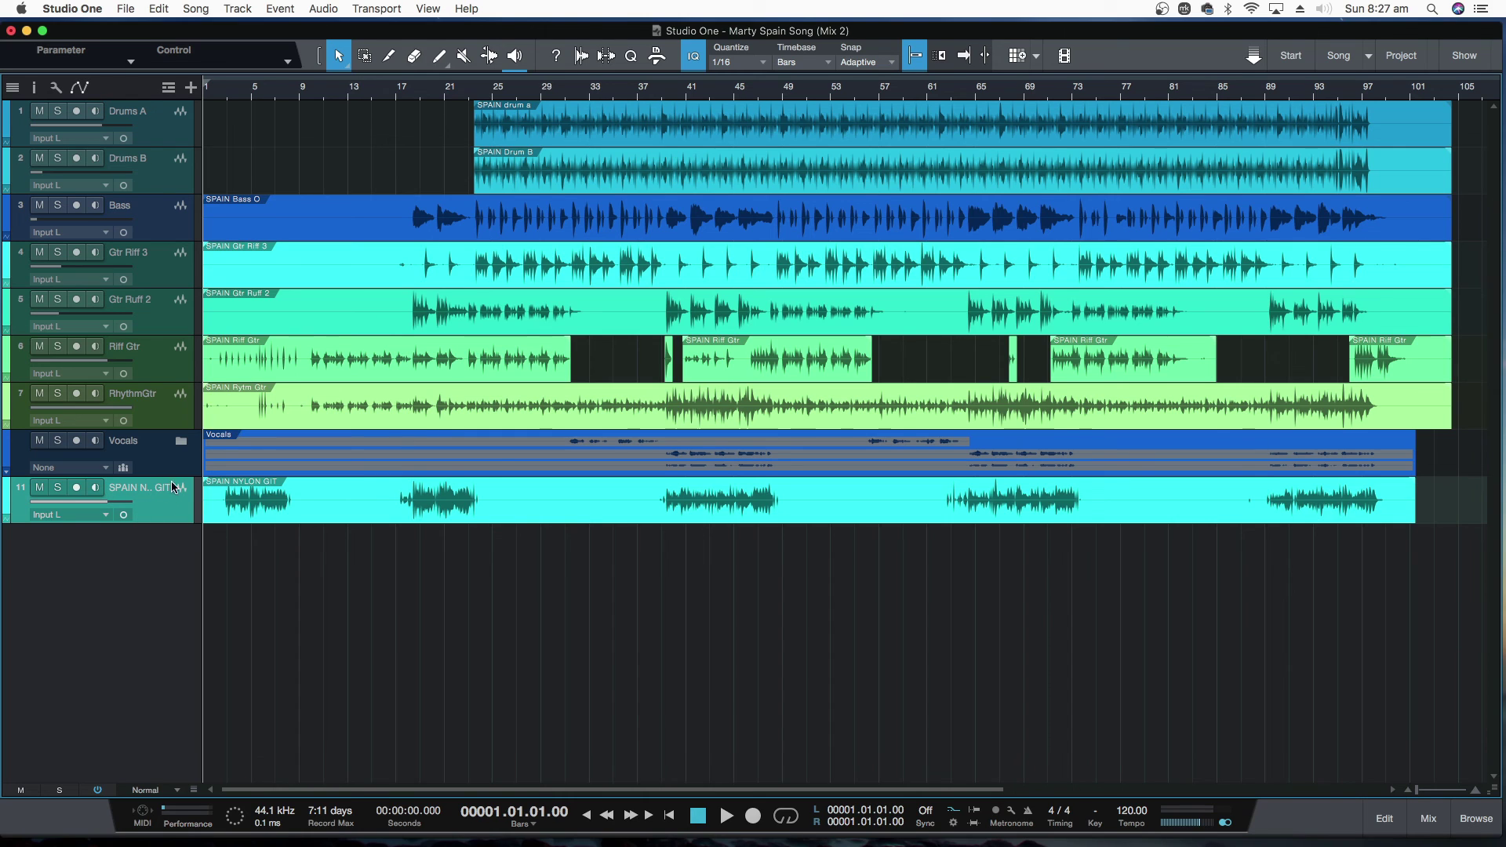
- Move the collapsed Vocals folder below SPAIN NYLON GIT, checking its three vocals remain inside
click(182, 443)
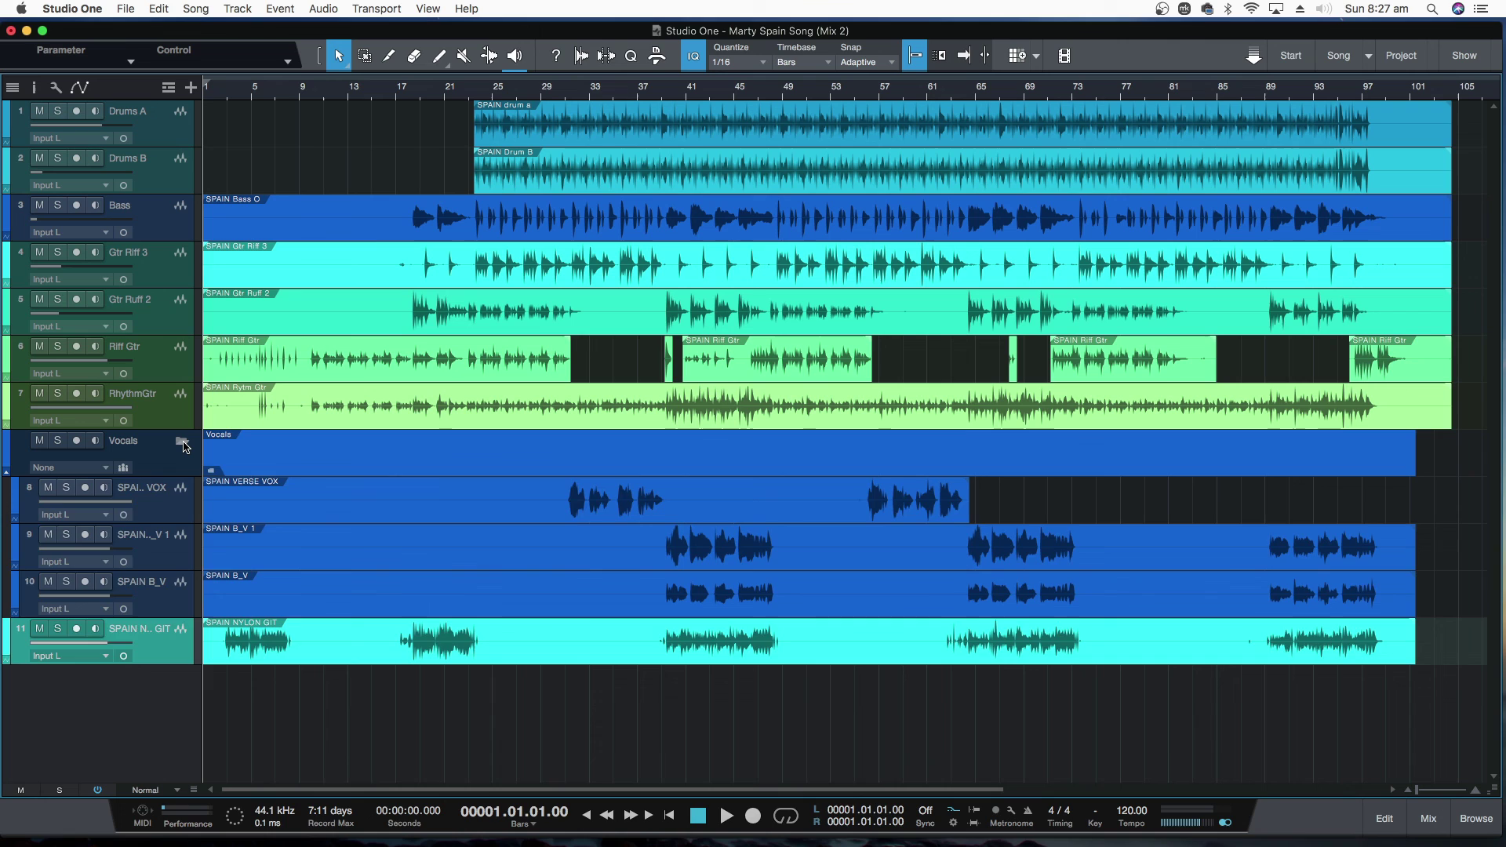
click(182, 444)
click(182, 443)
click(182, 444)
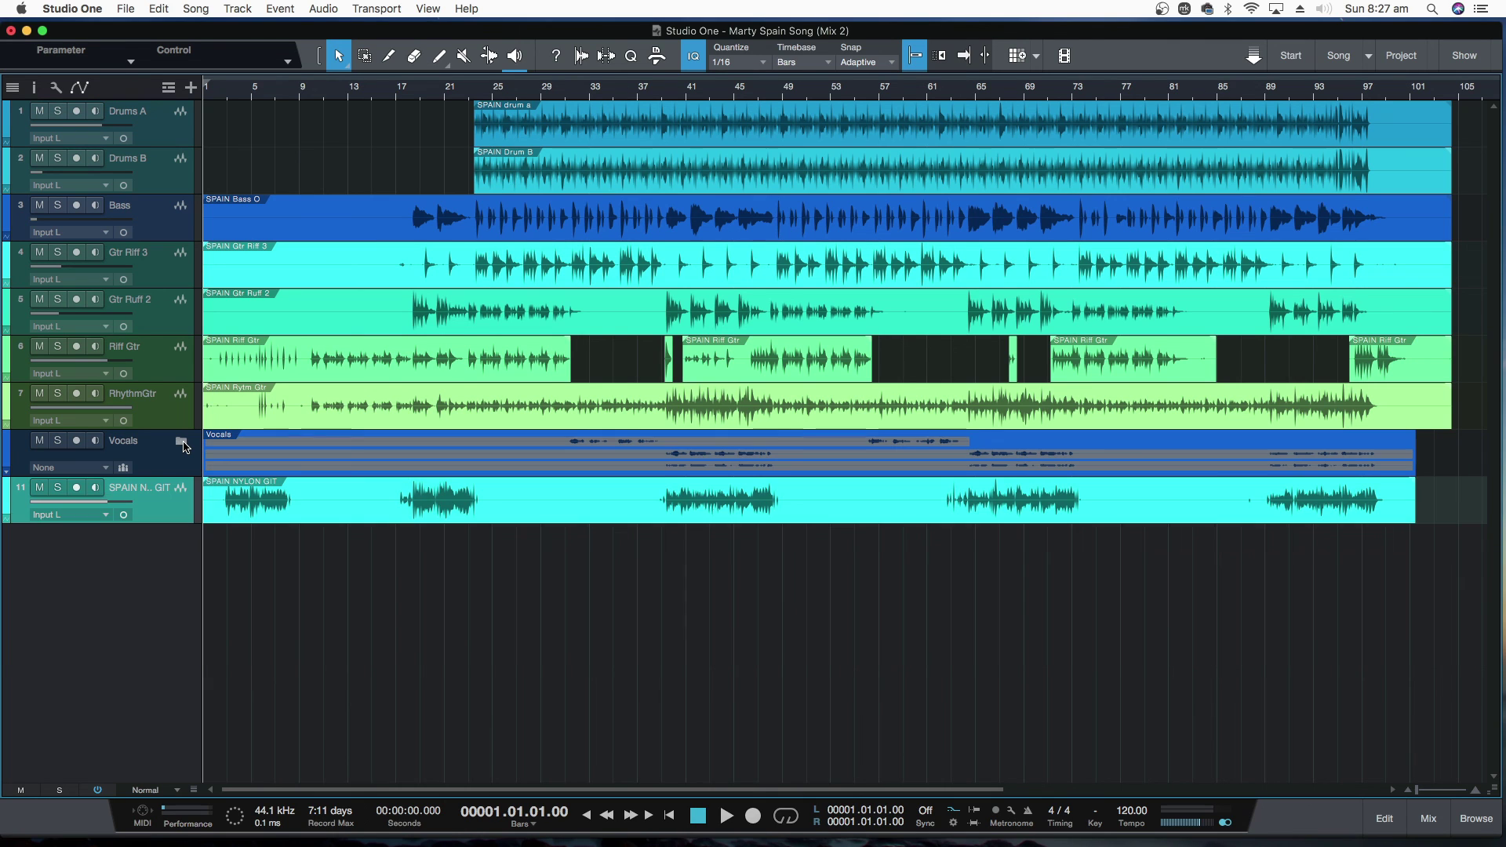
click(141, 440)
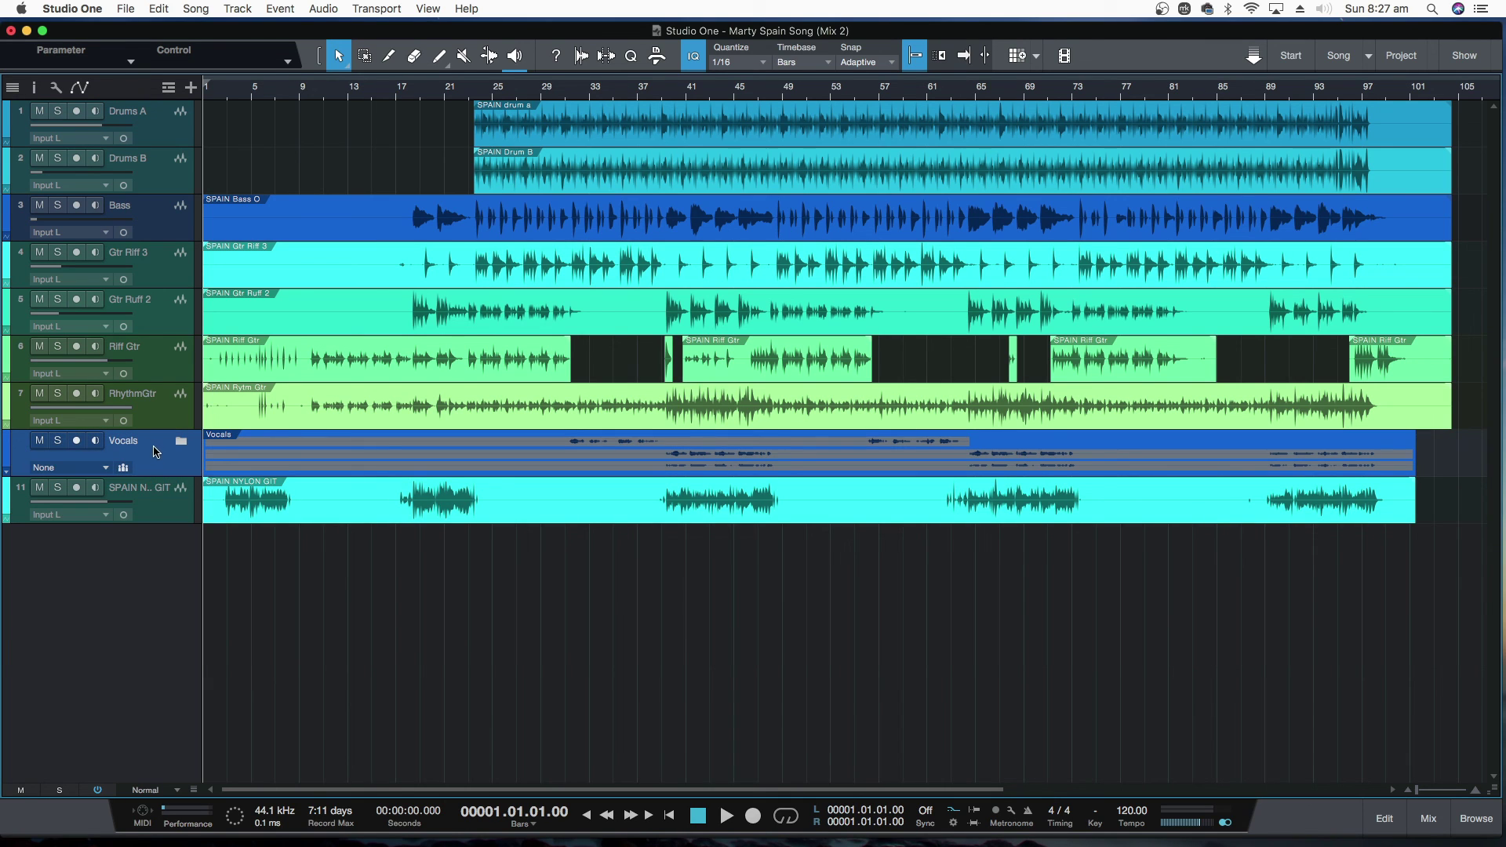
drag(154, 451, 159, 509)
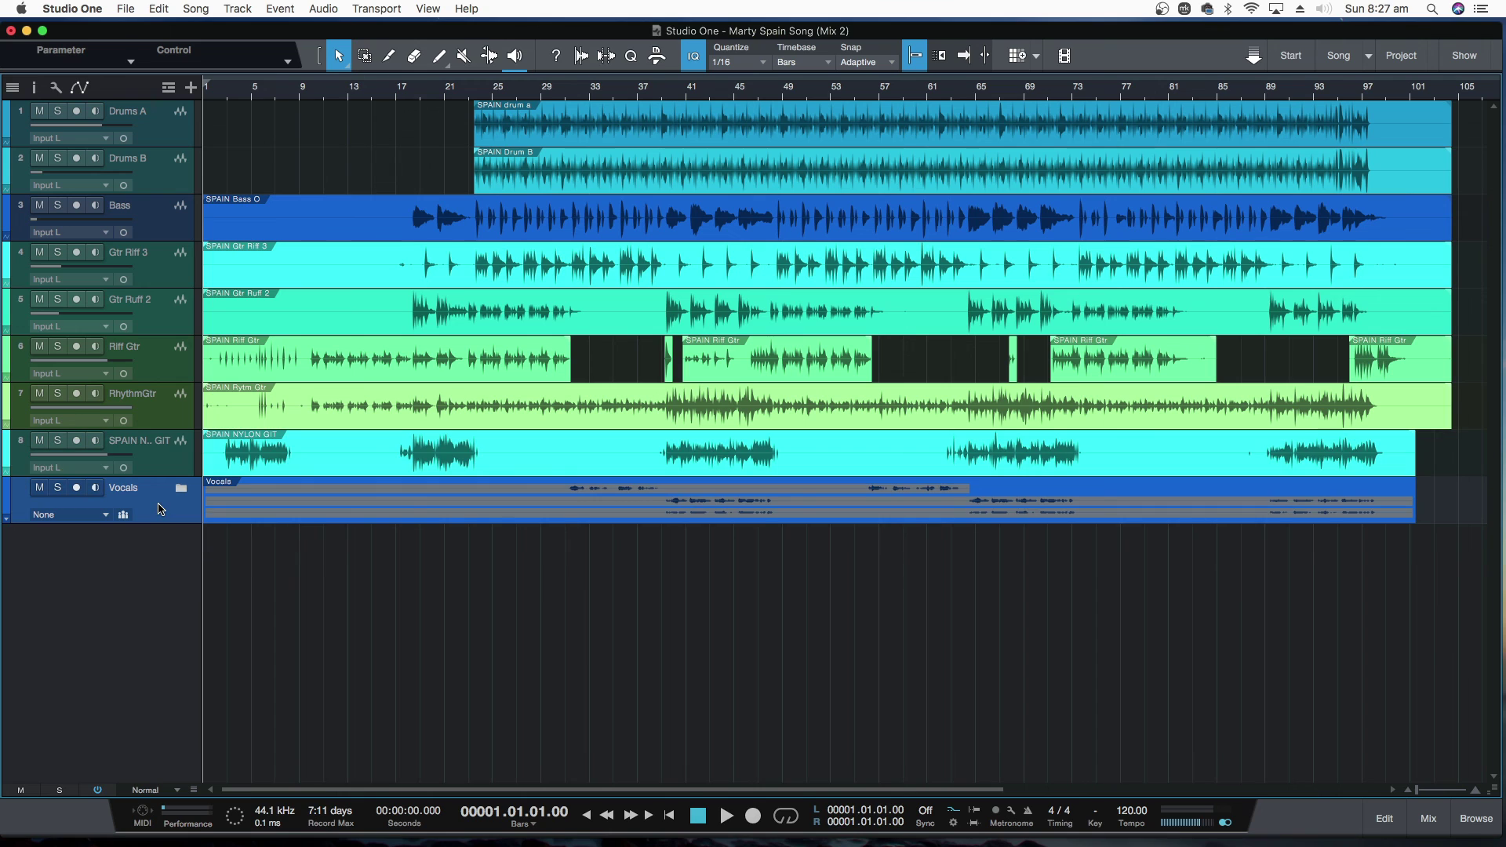
click(181, 490)
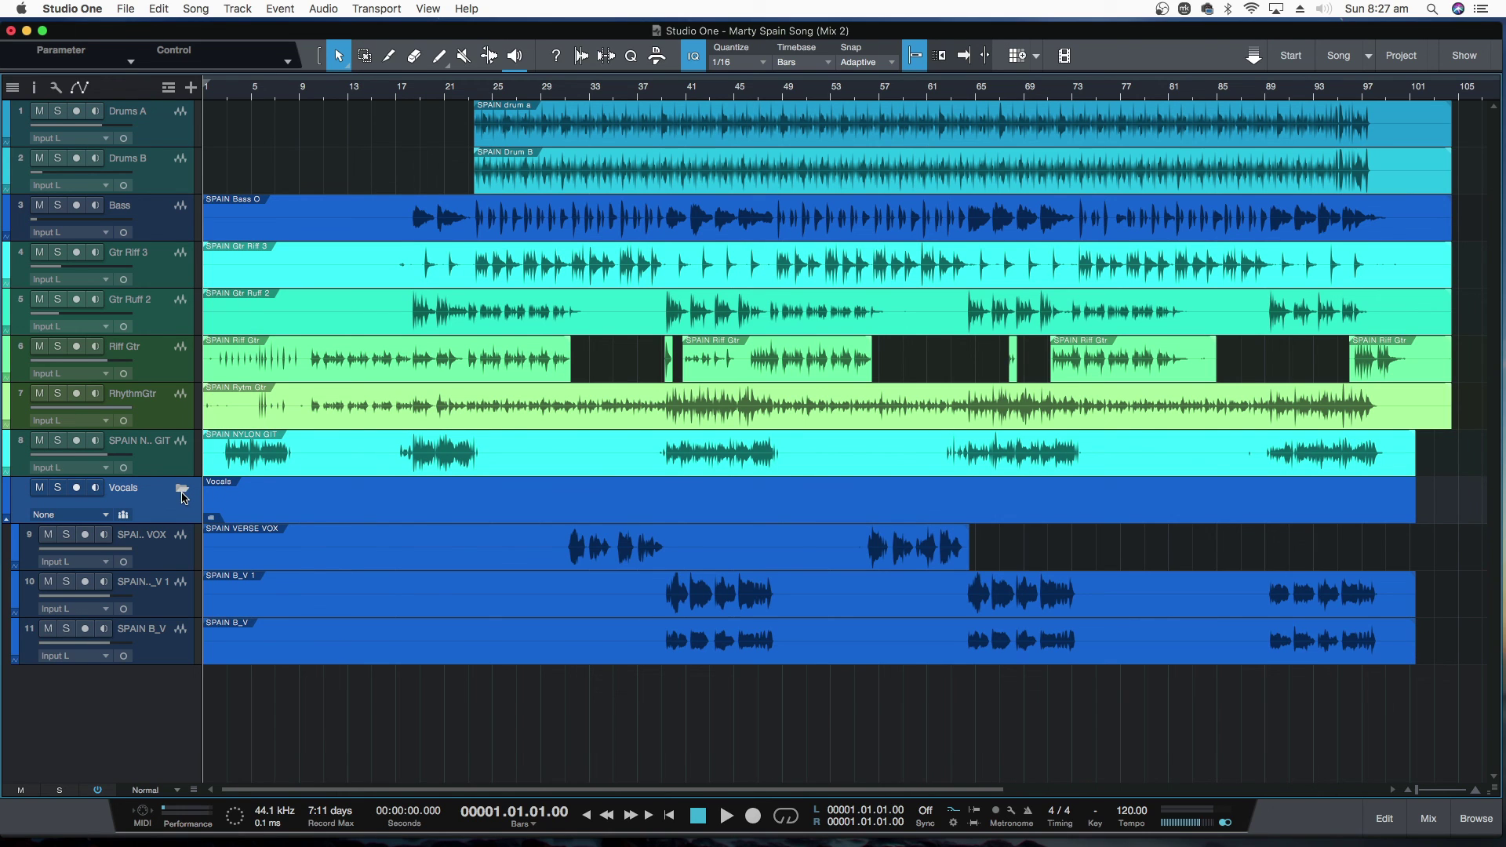
click(181, 489)
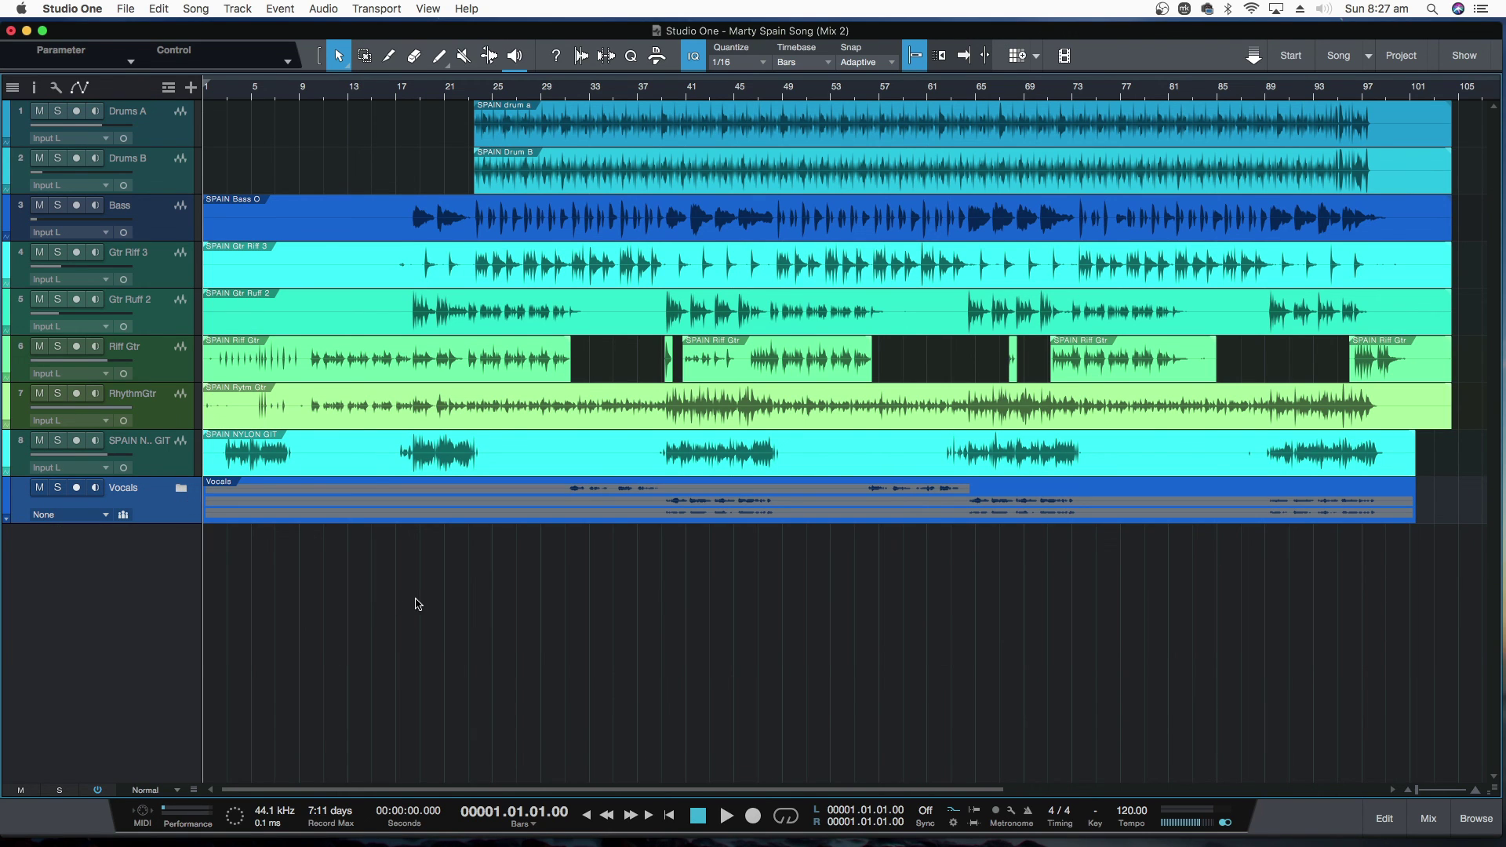